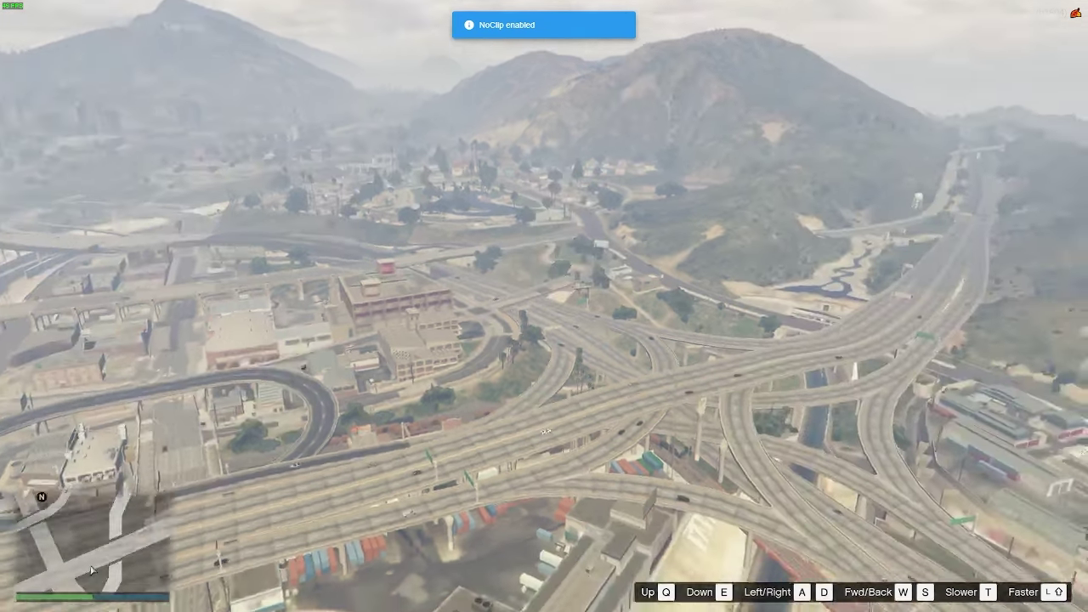
Bring up the pause-menu map of the city while flying in NoClip
key(Escape)
Survey the map from Strawberry to the Alamo Sea, confirming no postal codes, then exit the pause menu
scroll(456, 274, down, 5)
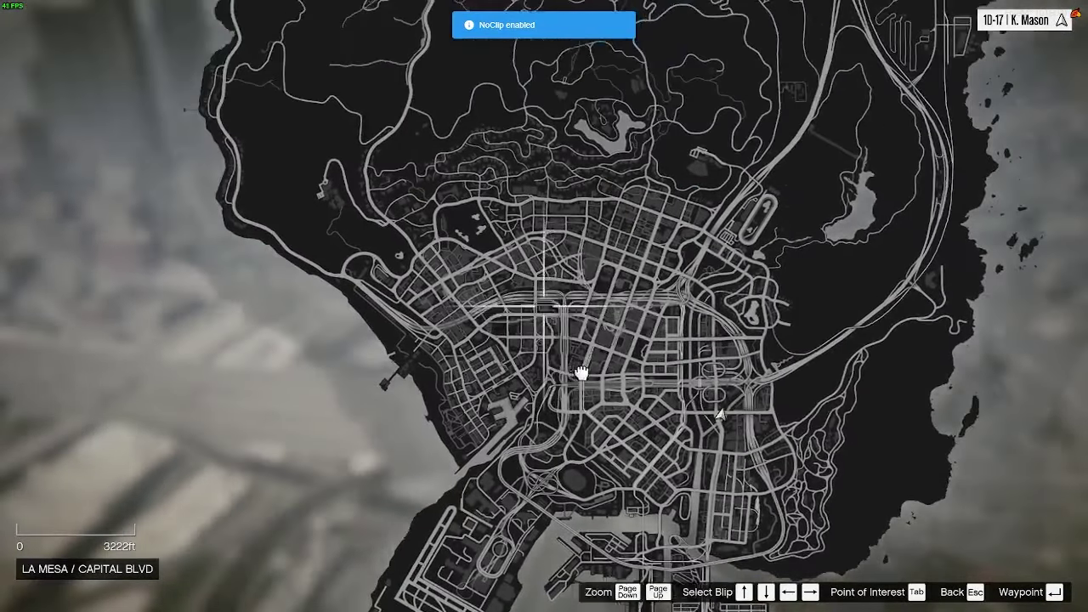
drag(580, 372, 531, 438)
drag(530, 291, 485, 213)
drag(496, 420, 525, 275)
scroll(524, 274, down, 1)
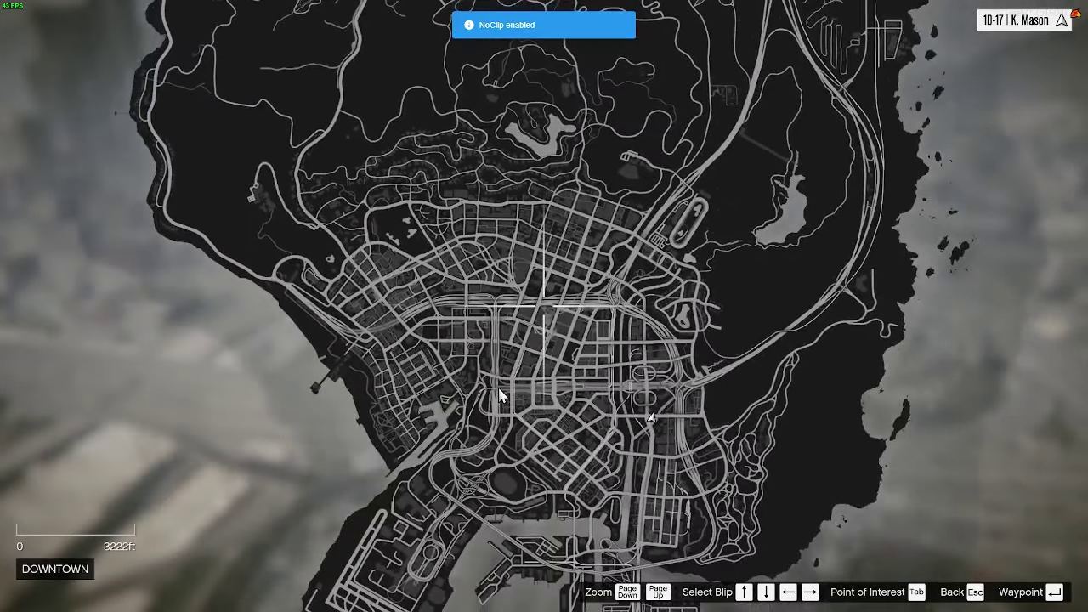
drag(498, 396, 518, 263)
scroll(493, 374, up, 1)
scroll(529, 263, up, 2)
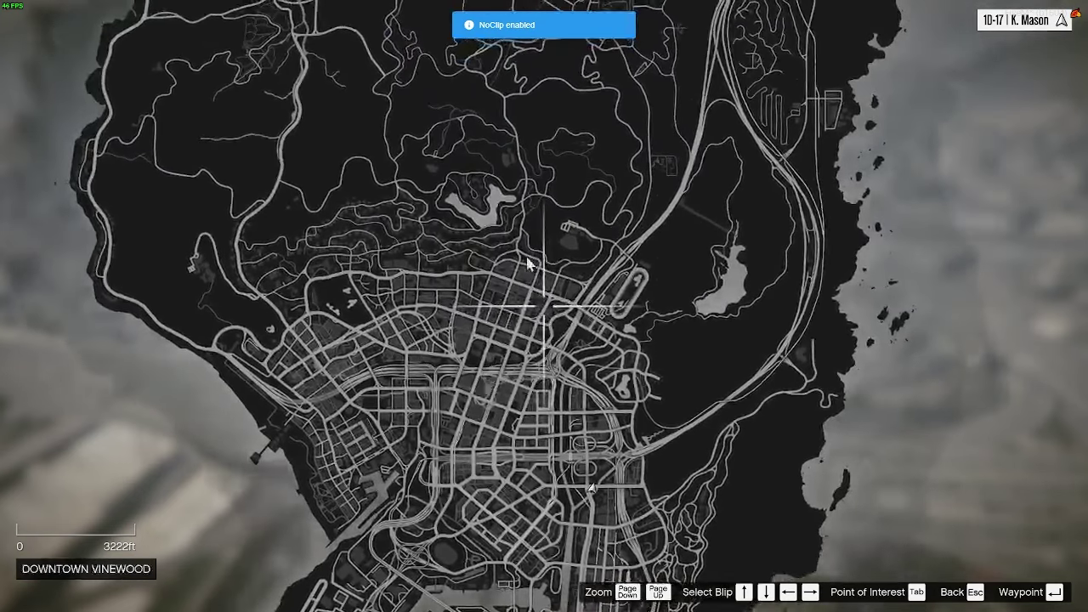
key(Escape)
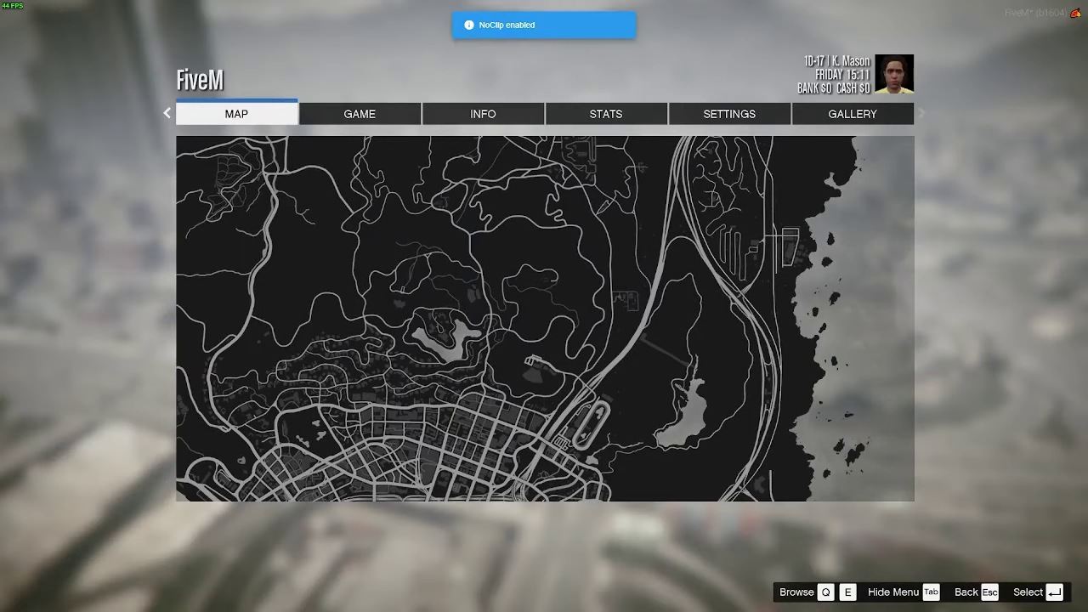
key(Escape)
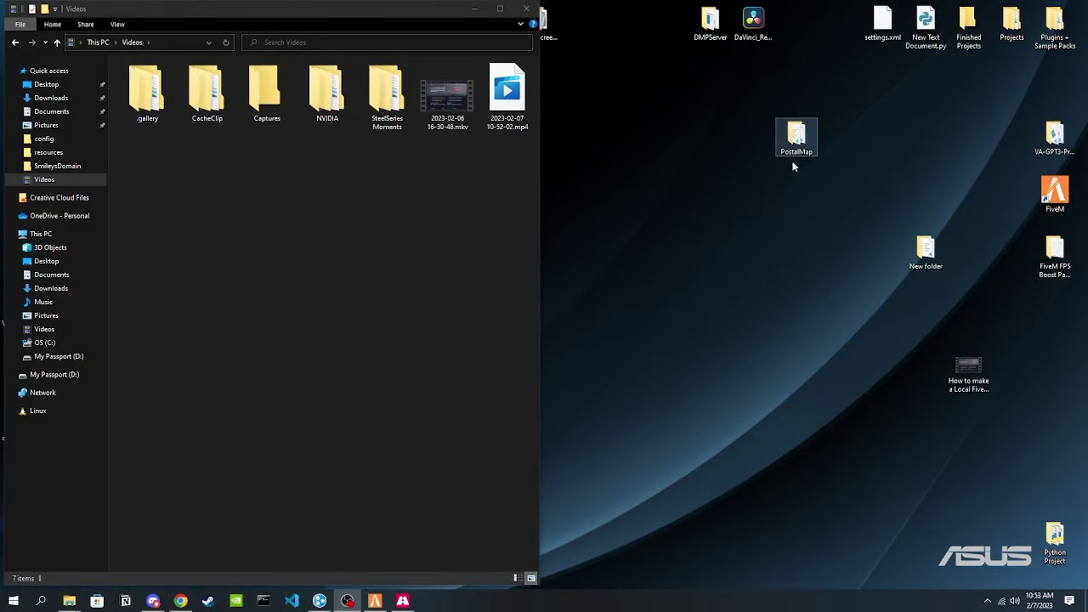
Navigate to My Passport (D:) > txData > CFXDefault_E1729F.base > resources in File Explorer
click(41, 233)
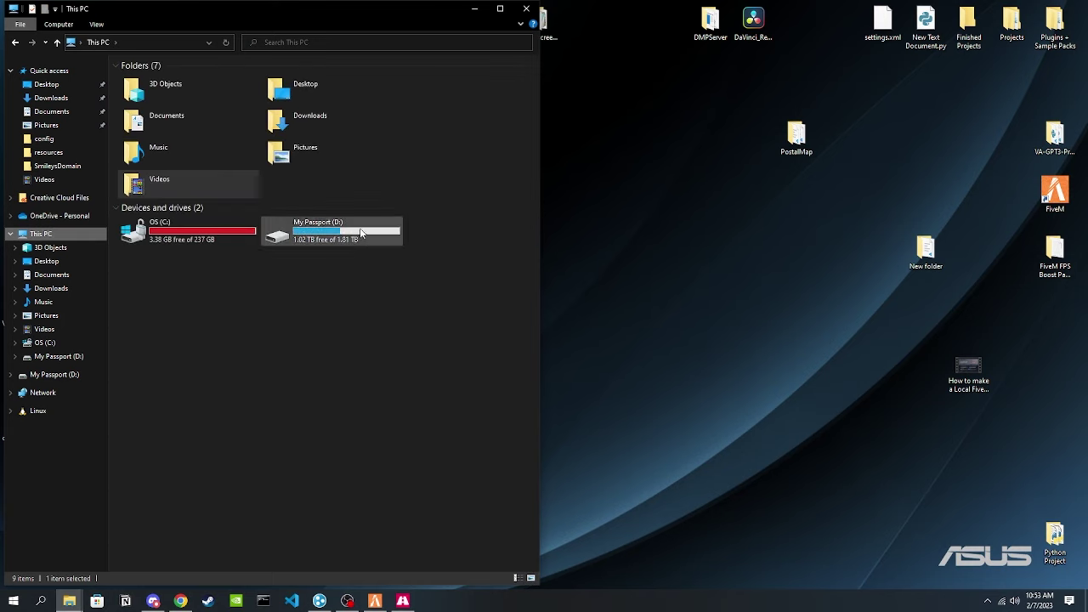
double_click(341, 238)
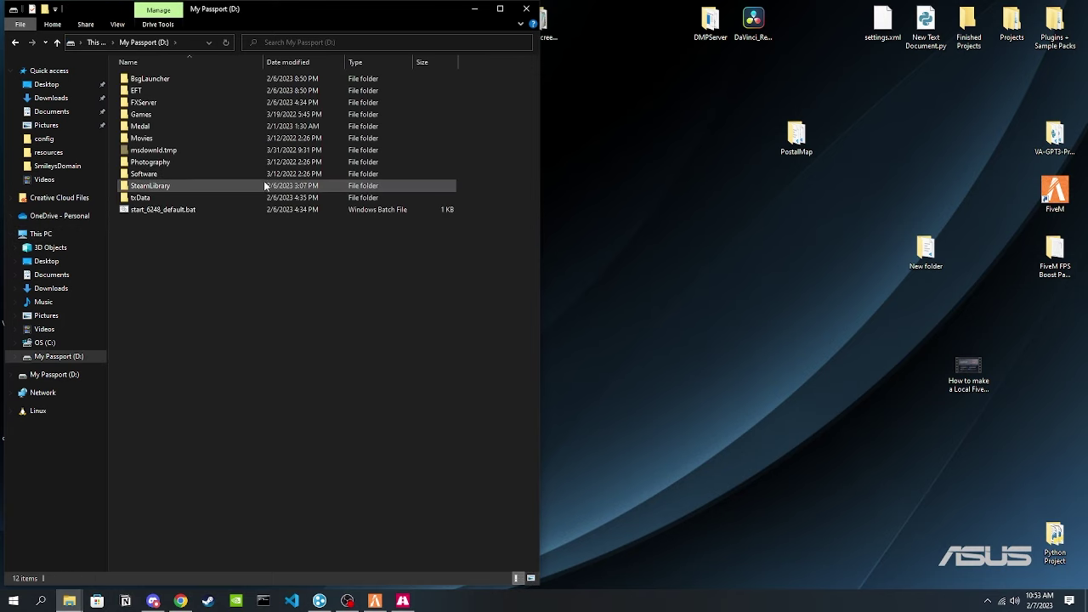
double_click(140, 200)
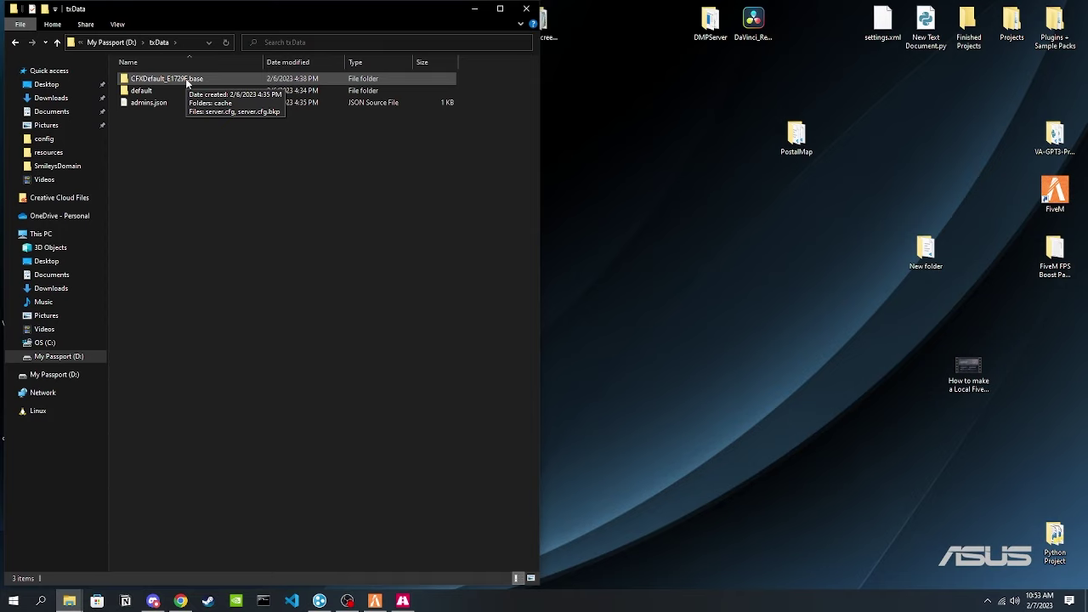
double_click(185, 78)
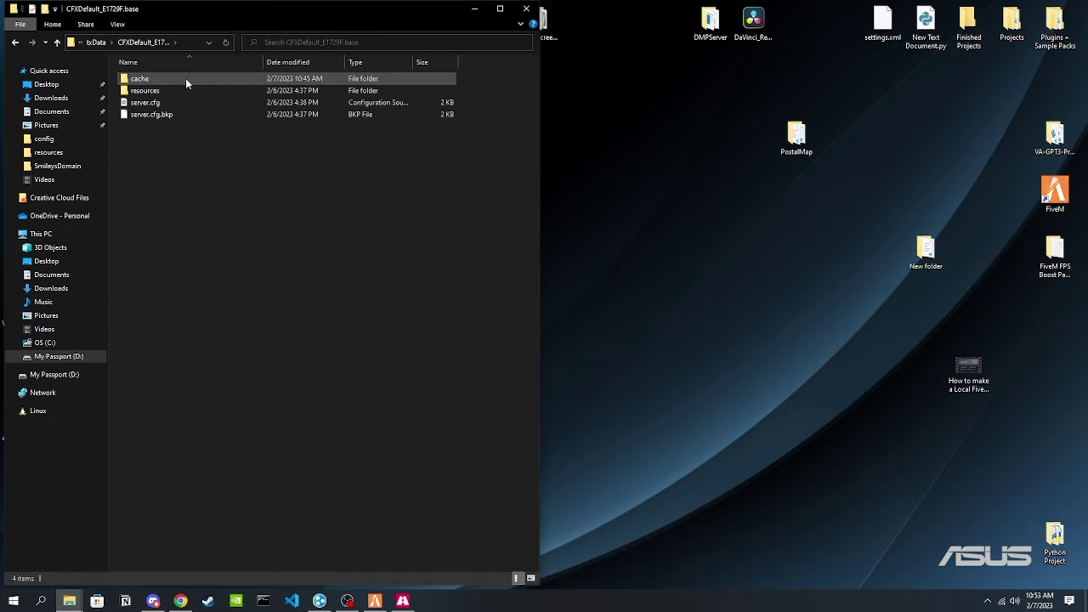
double_click(153, 91)
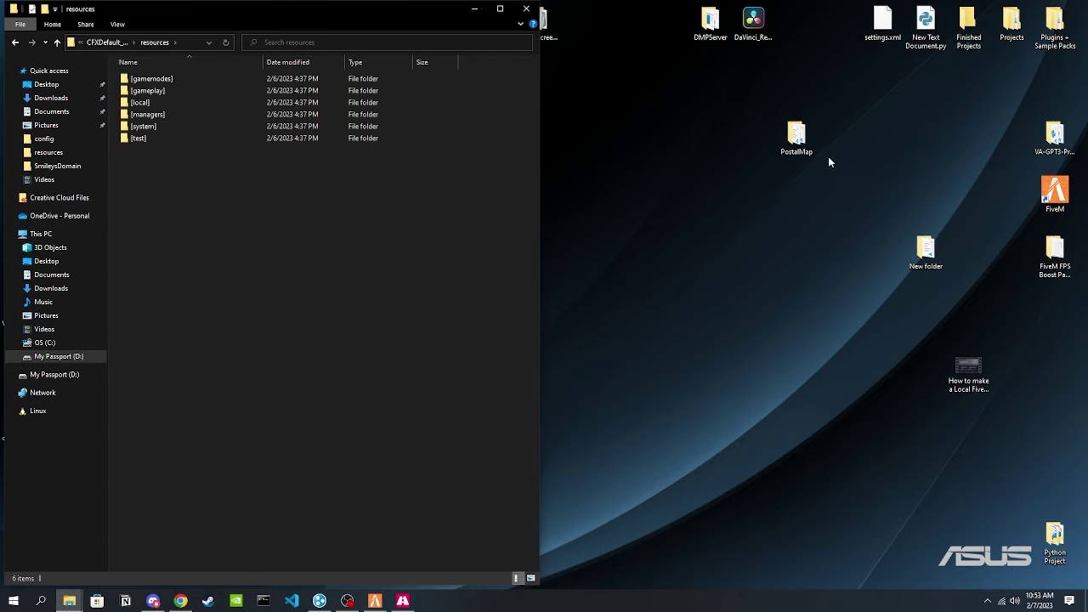
Copy the PostalMap folder from the desktop into the resources folder
click(797, 144)
click(219, 224)
key(ctrl+v)
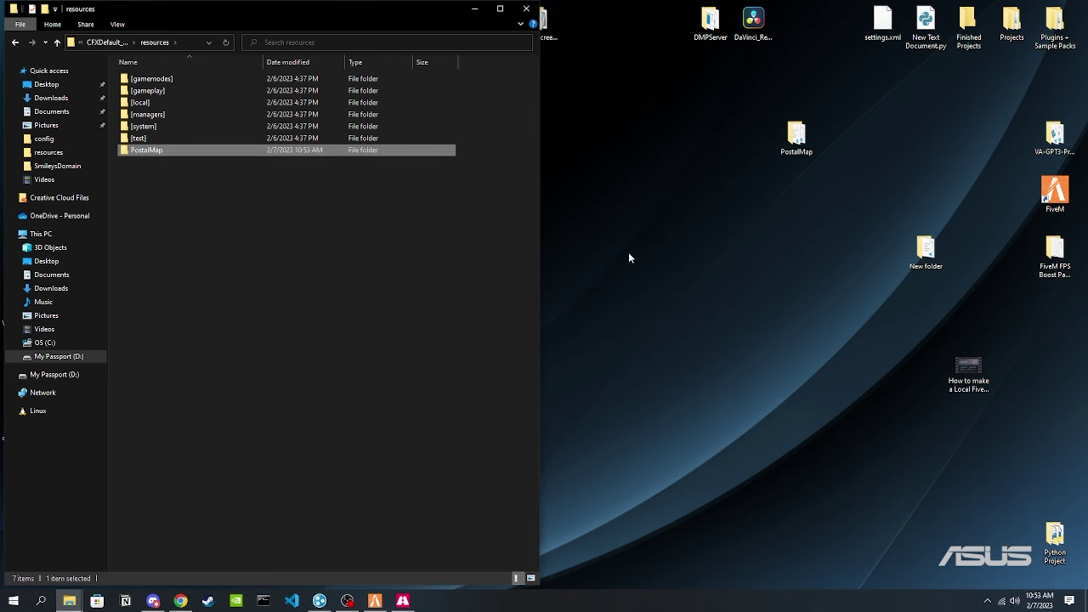
Check the FXServer console log, then return to the running FiveM game
click(473, 8)
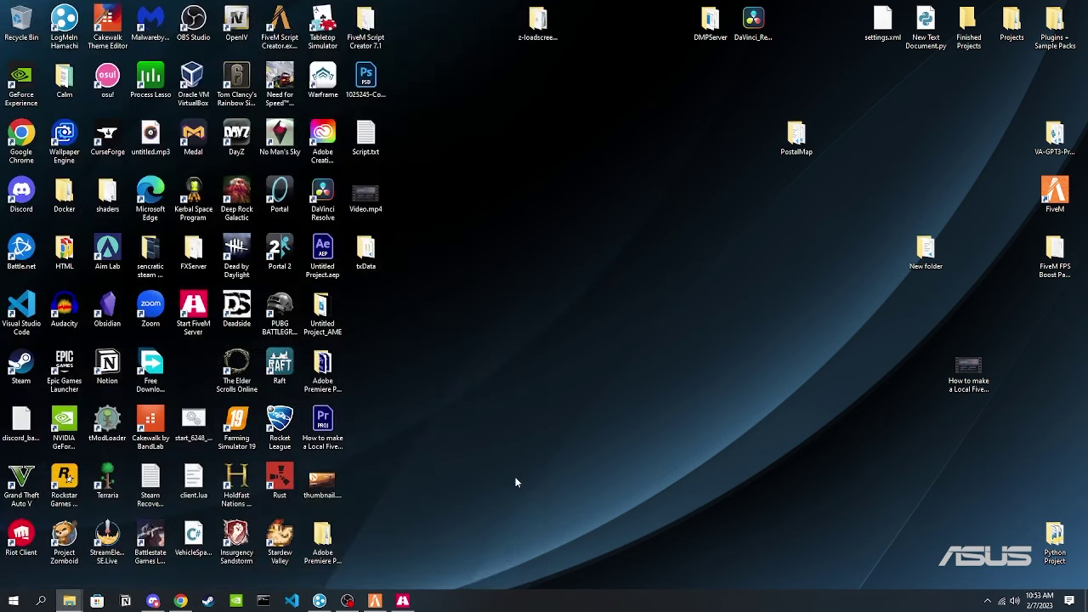
click(403, 600)
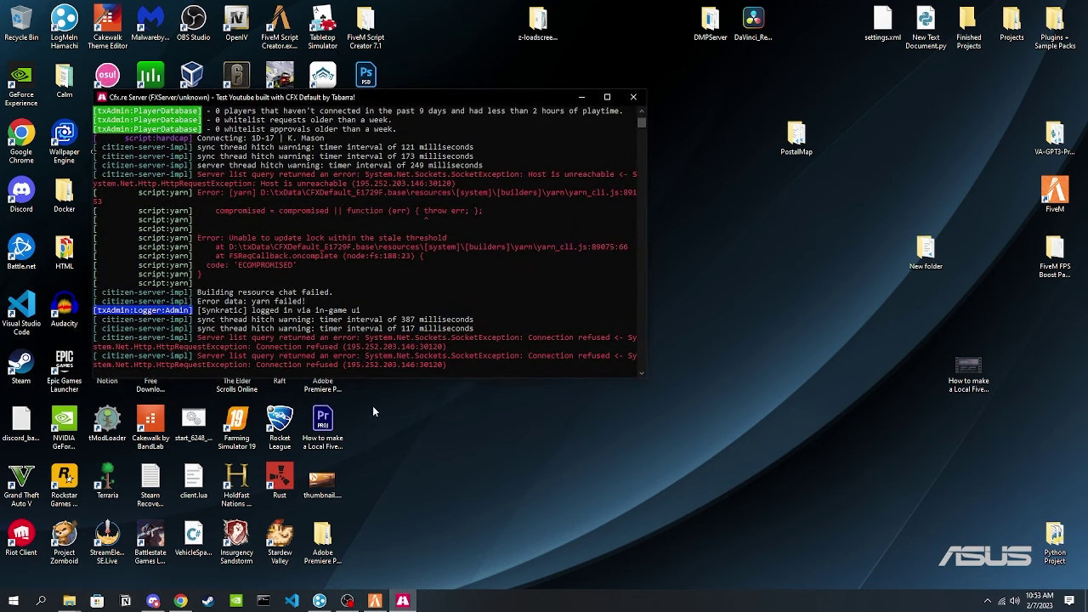
click(403, 600)
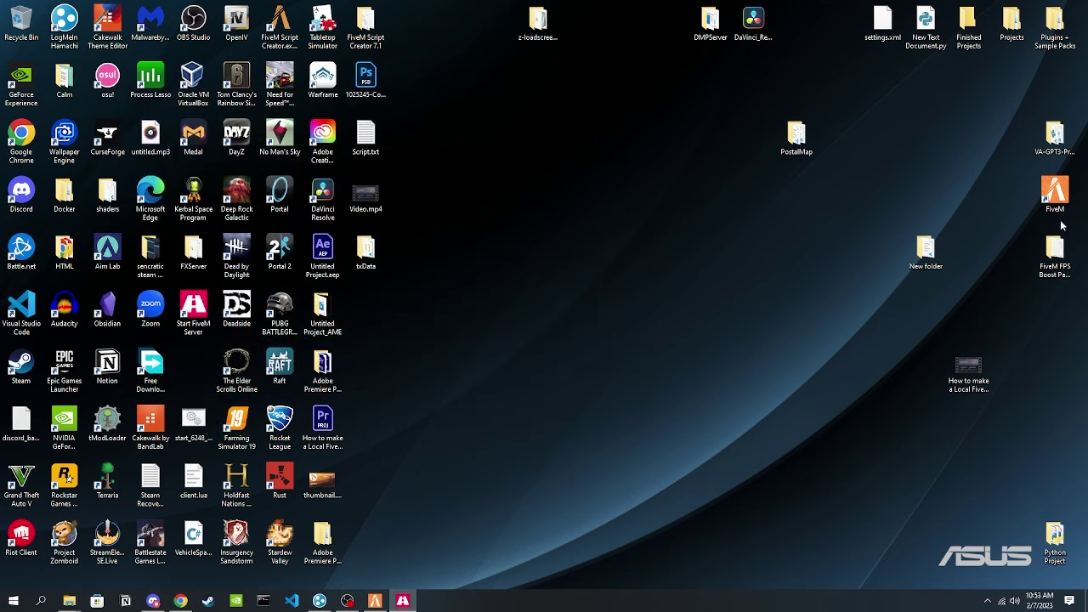
click(376, 601)
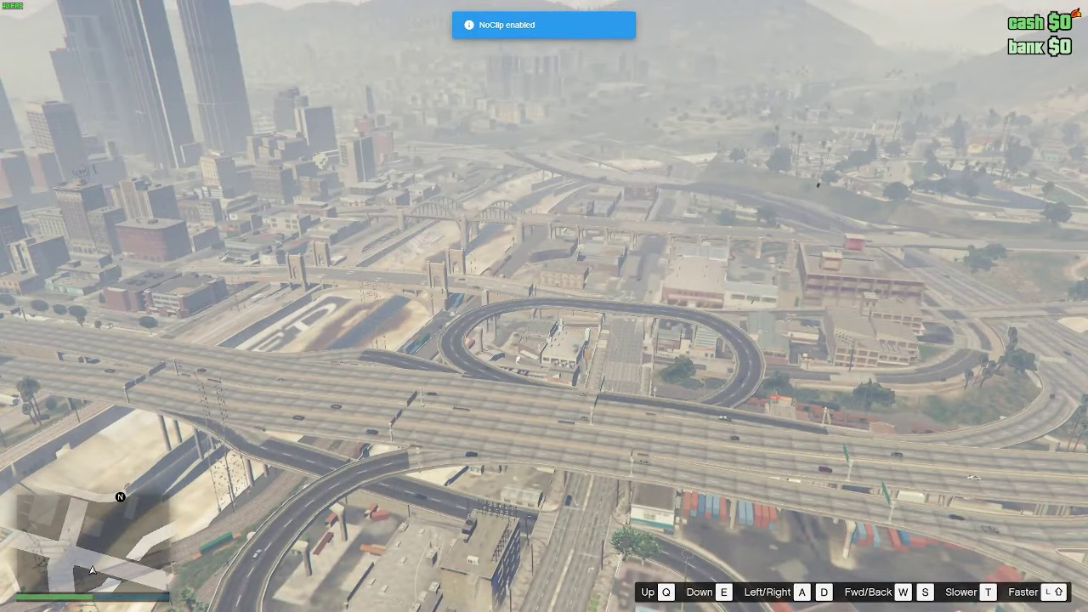
Run the tx command in the F8 console to show txAdmin's server log
key(F8)
text(t)
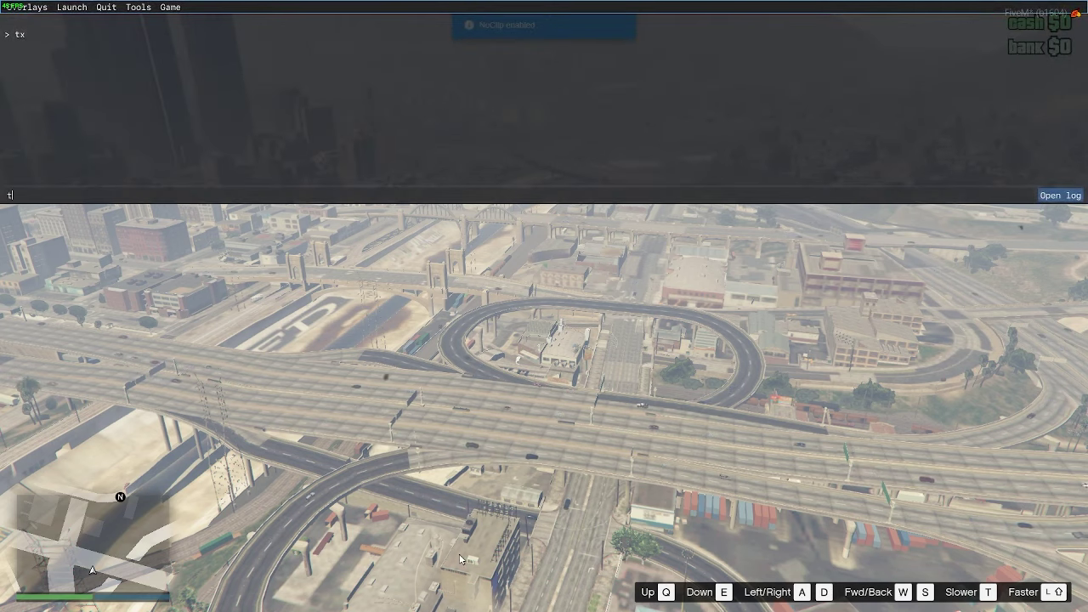
text(x)
key(Return)
key(F8)
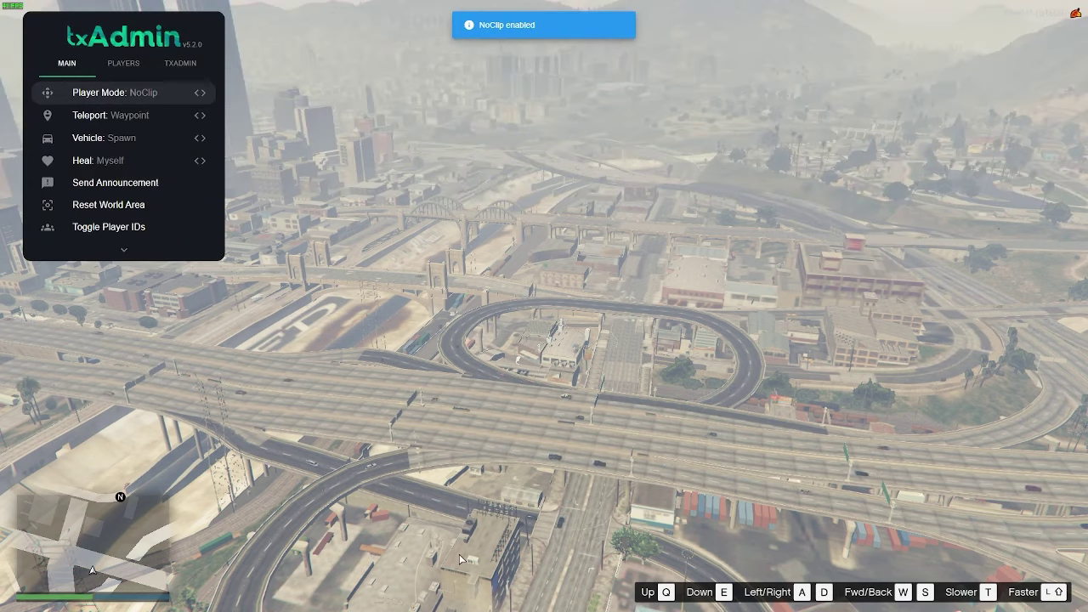
key(e)
key(e)
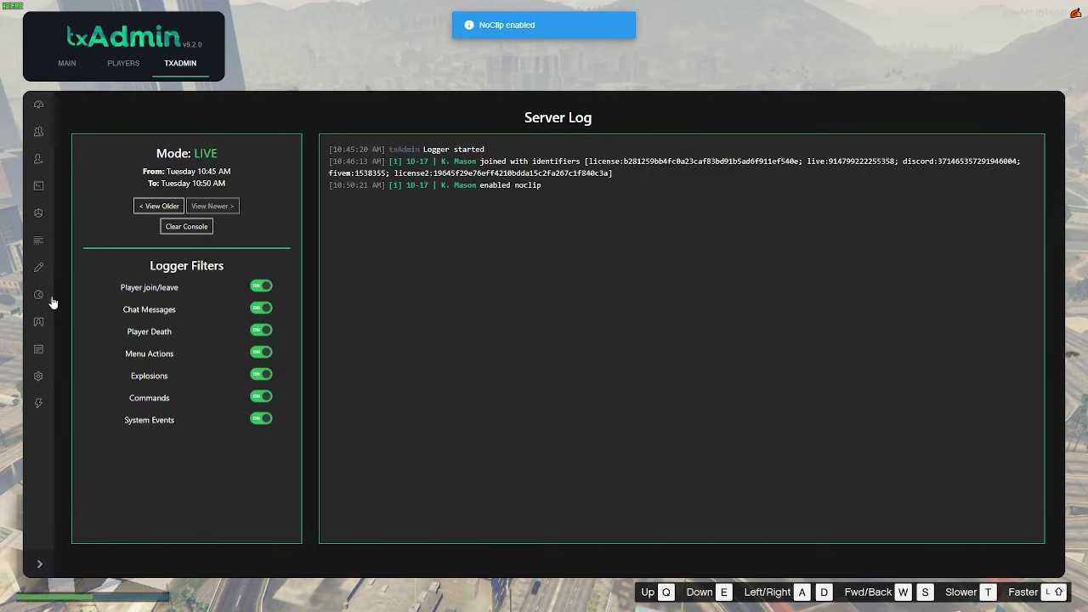
In the Server Config File Editor, add blank lines below the ensure hardcap line
click(39, 270)
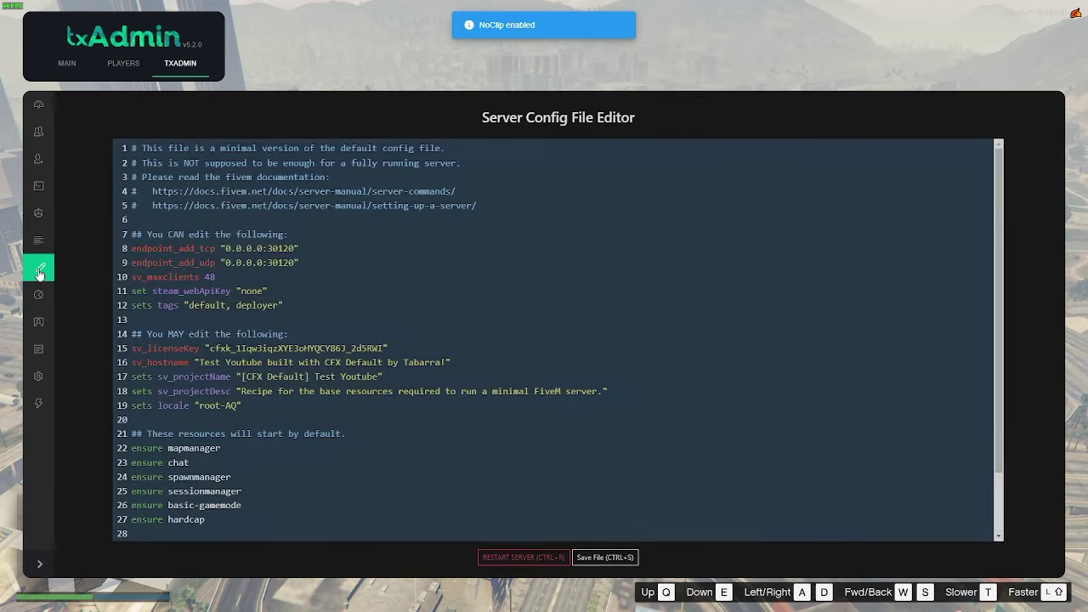
scroll(290, 349, down, 2)
click(227, 446)
key(Return)
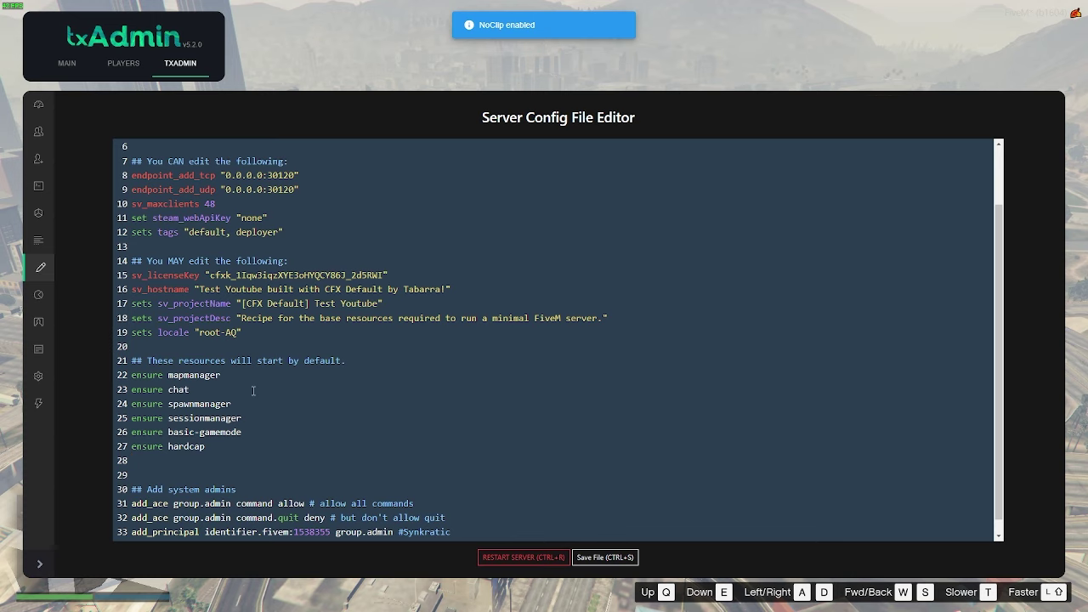
key(BackSpace)
key(Return)
key(Return)
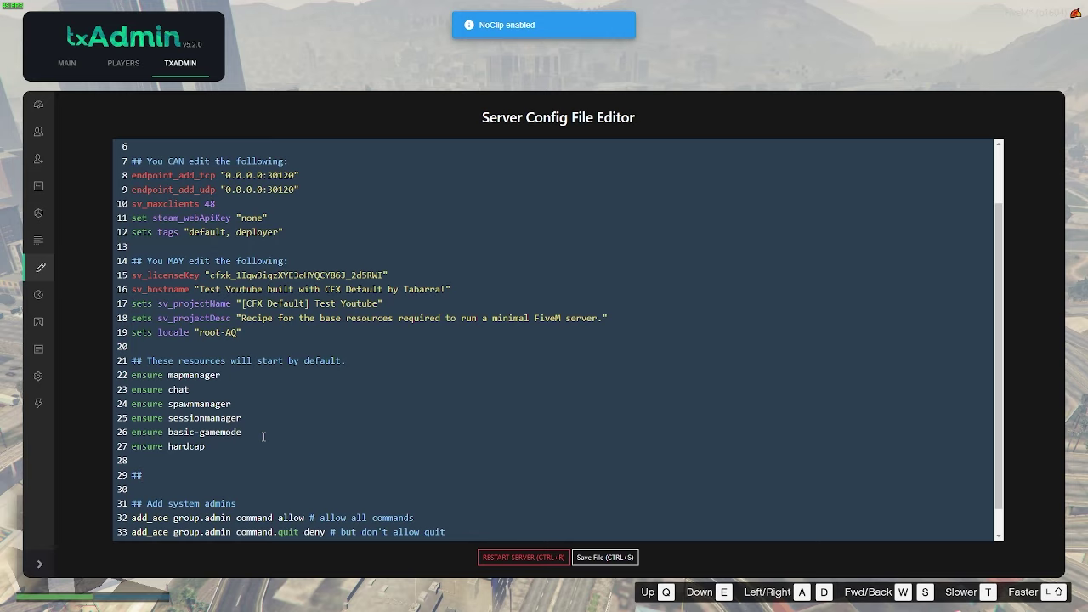
Add an '## Add-on Mods/Scripts' heading with an 'ensure' line beneath, then switch to the desktop
text(##)
text(Add-on Mods/Sc)
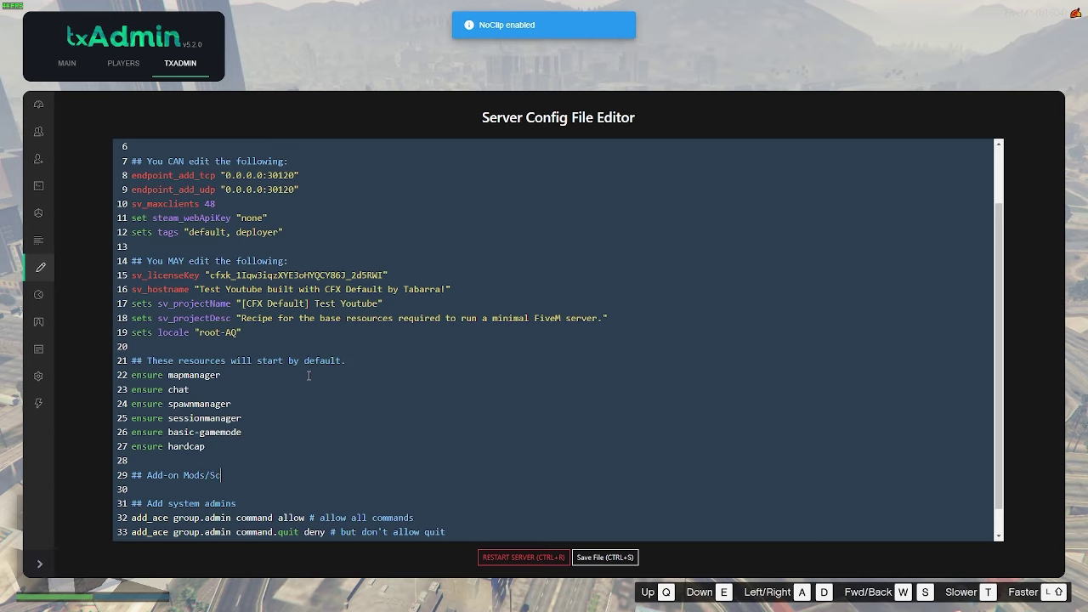
text(ripts)
key(Return)
text(ensure)
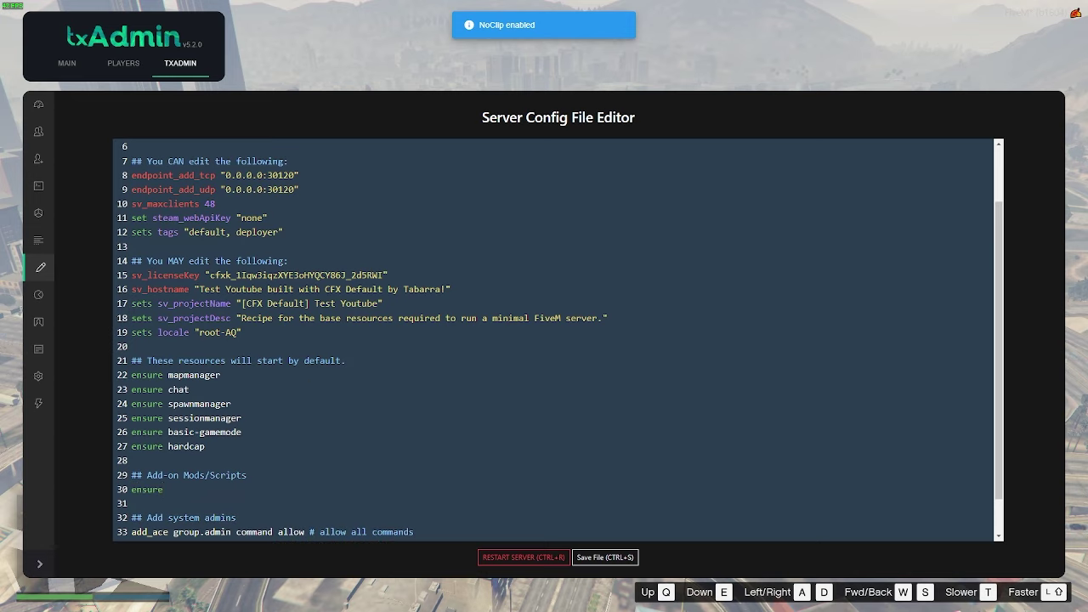
key(alt+Tab)
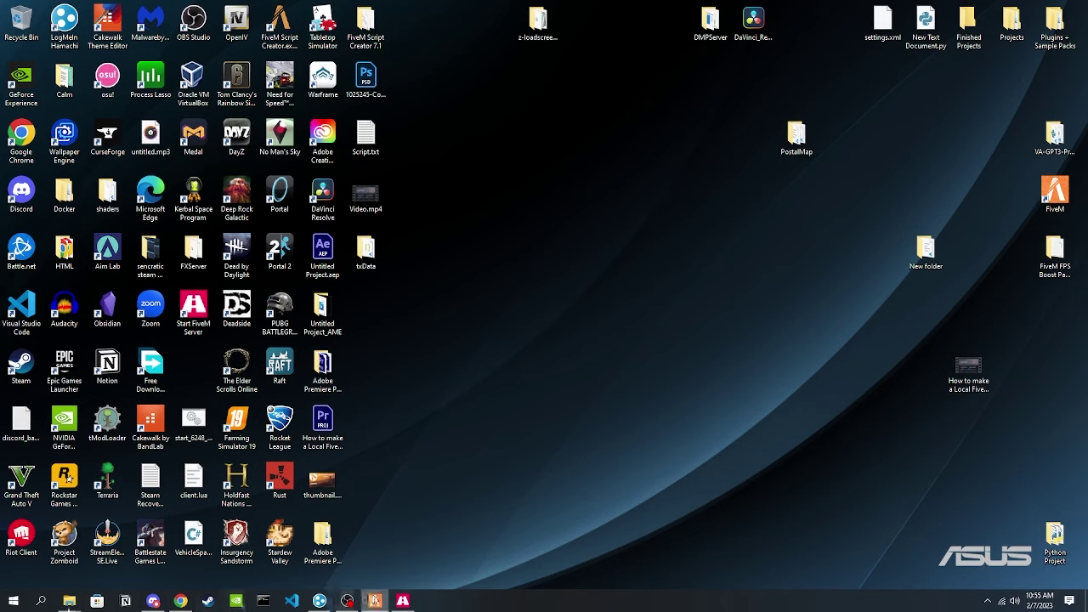
Confirm the PostalMap folder in resources holds stream, client.lua and fxmanifest.lua
mouse_move(81, 605)
click(160, 544)
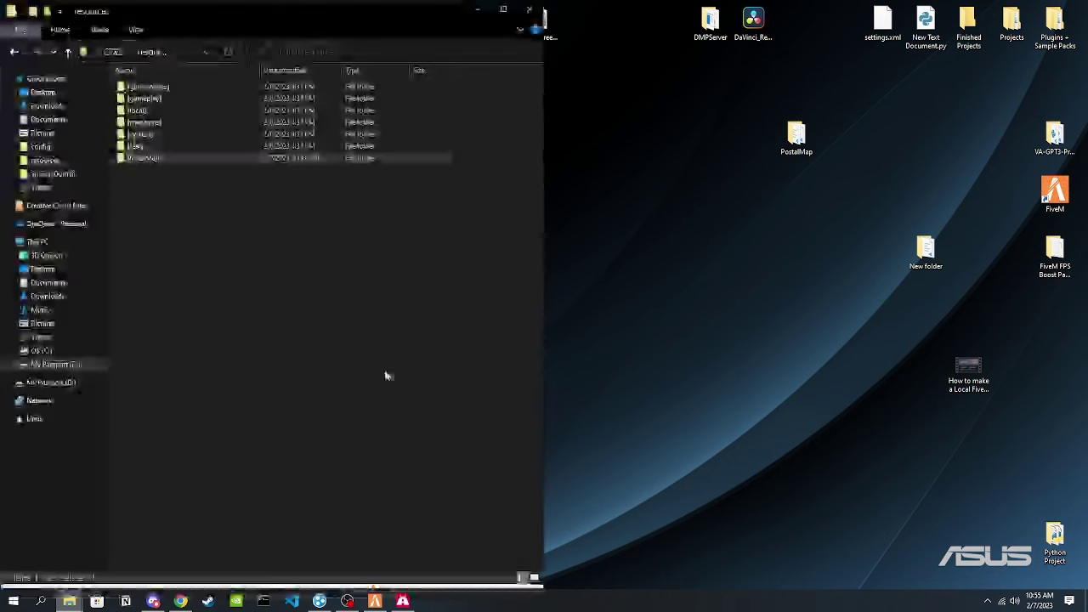
double_click(145, 152)
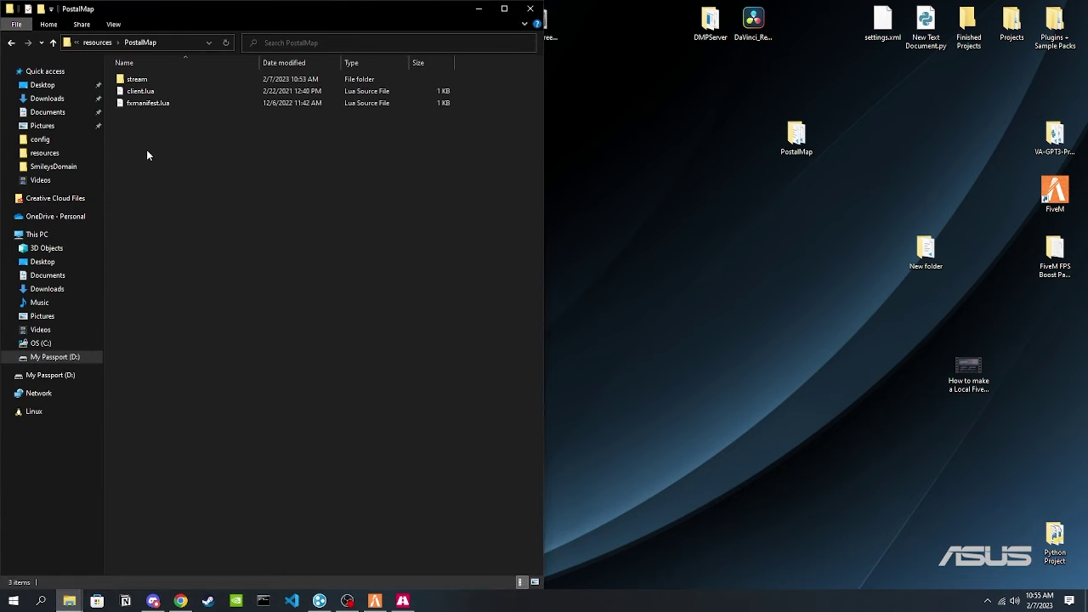
key(alt+Left)
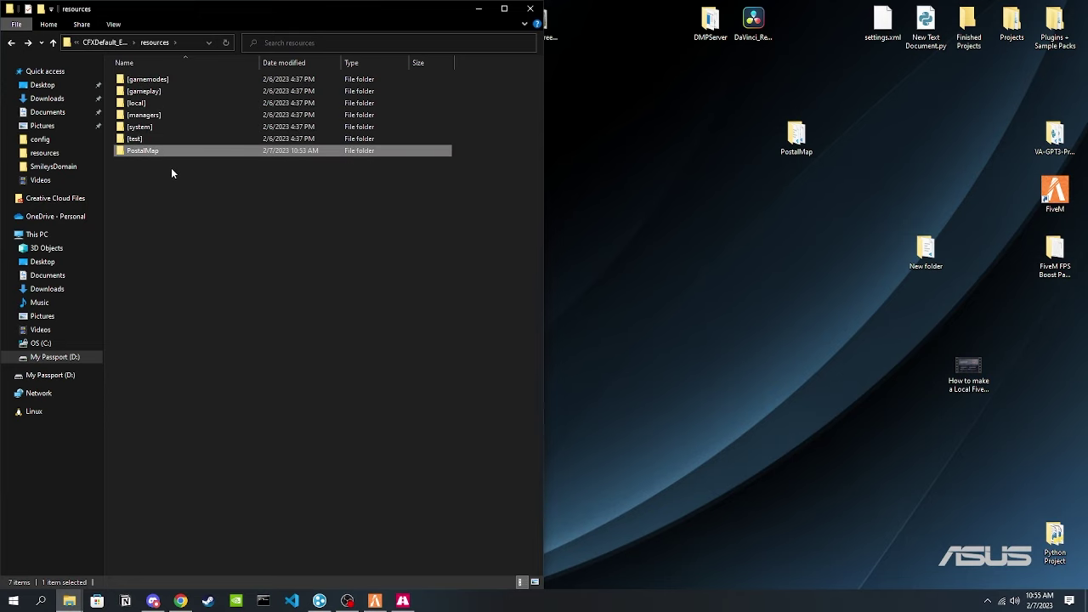
Copy the PostalMap folder name via Rename, leaving it unchanged, then minimize Explorer
click(144, 149)
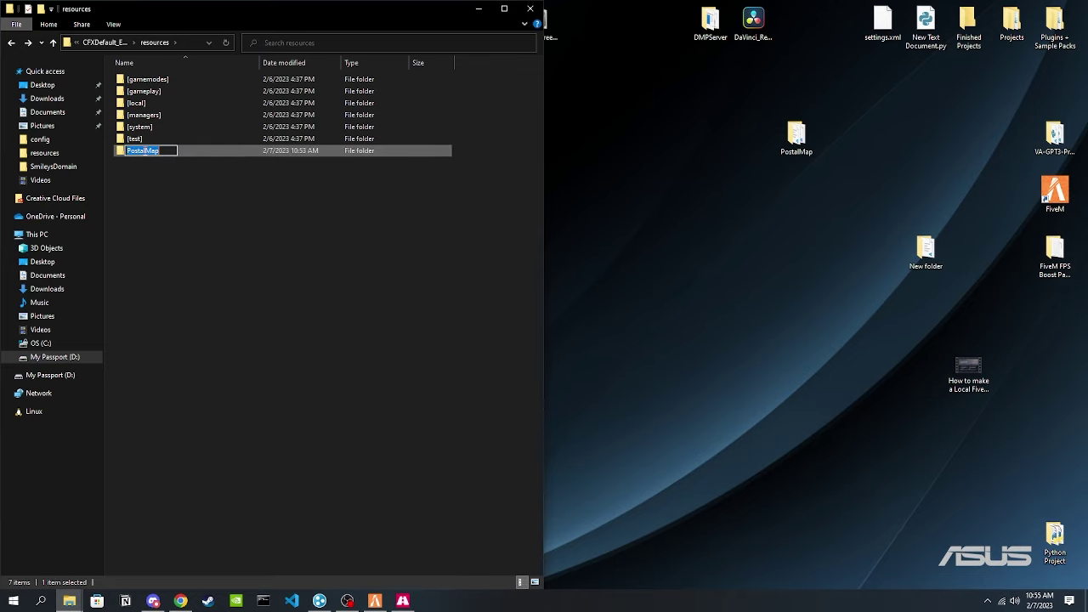
click(148, 181)
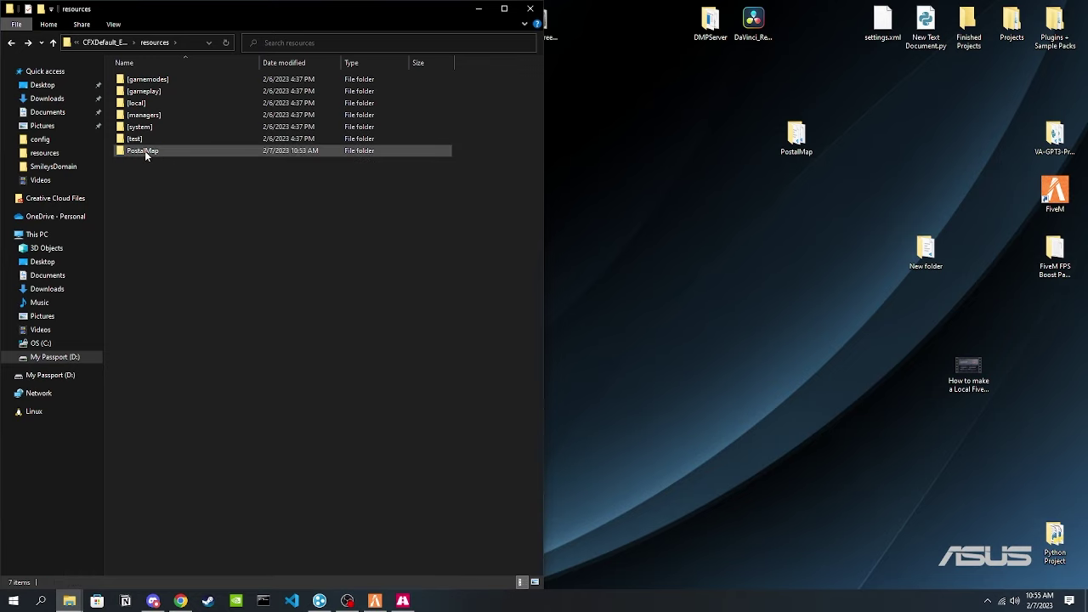
right_click(145, 153)
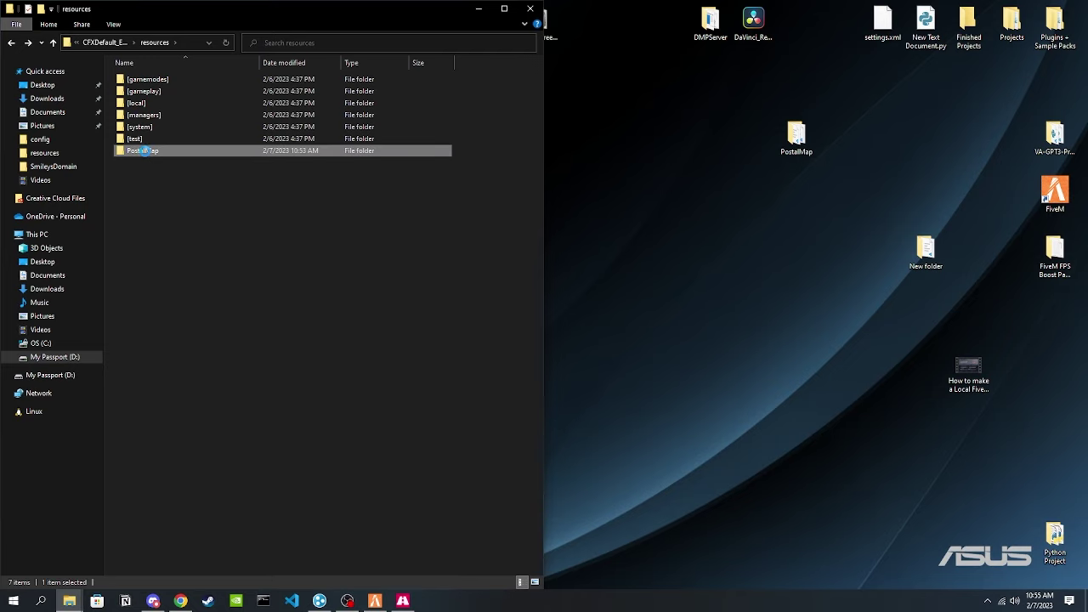
click(223, 450)
key(ctrl+c)
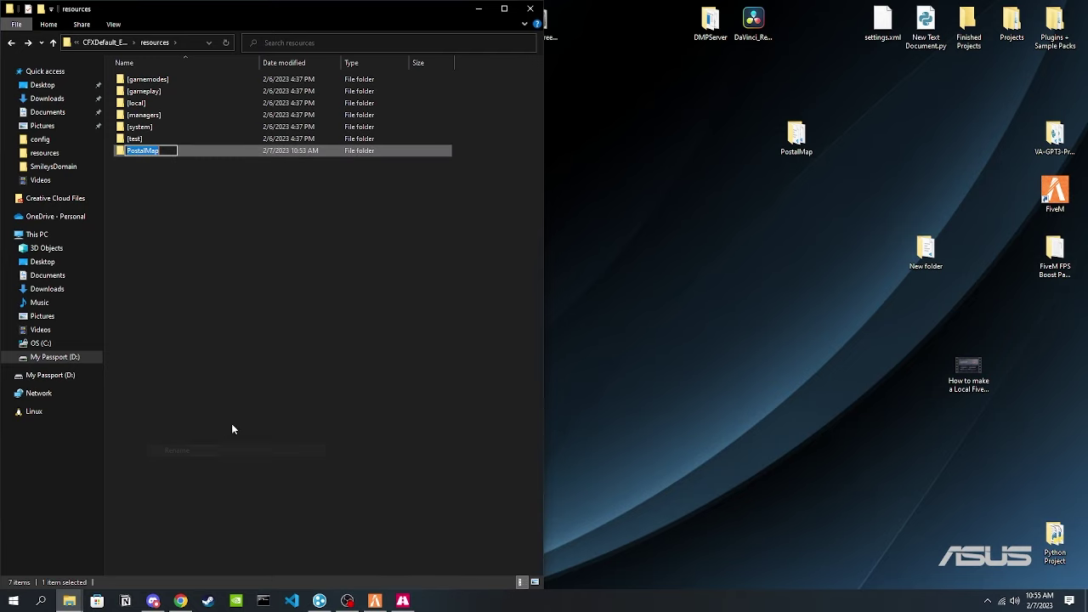
click(181, 186)
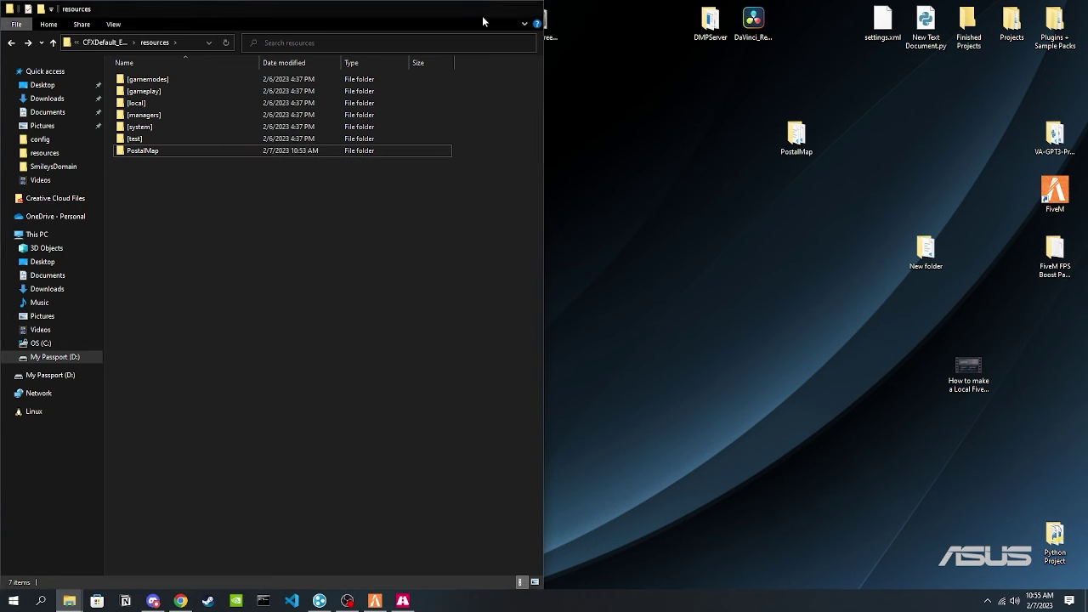
click(478, 8)
Make line 30 read 'ensure PostalMap', save the server config, and go to the Resources list
click(373, 600)
click(261, 482)
key(ctrl+v)
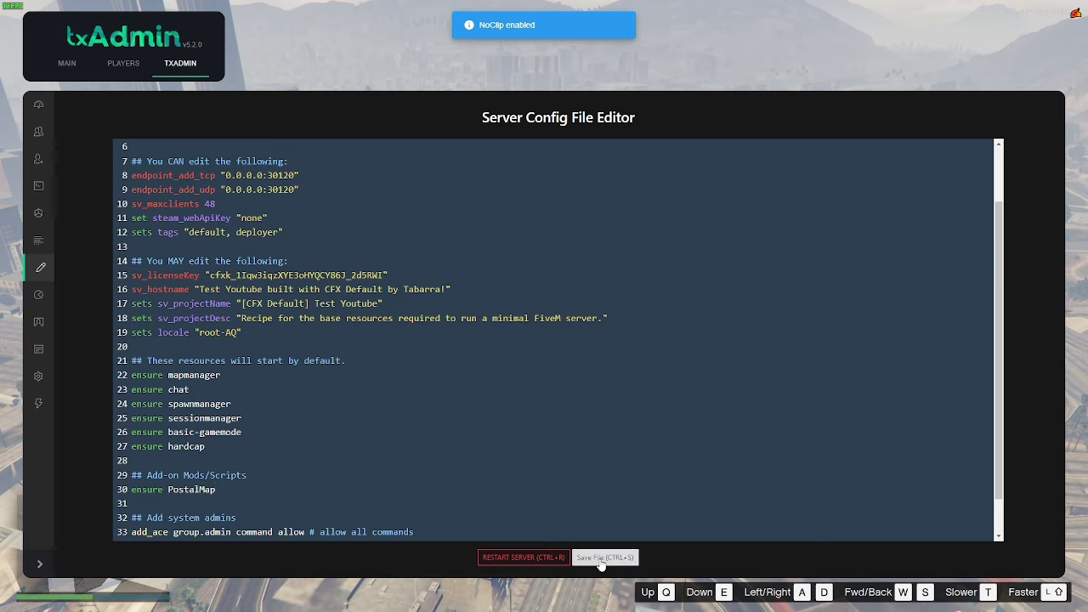
click(599, 554)
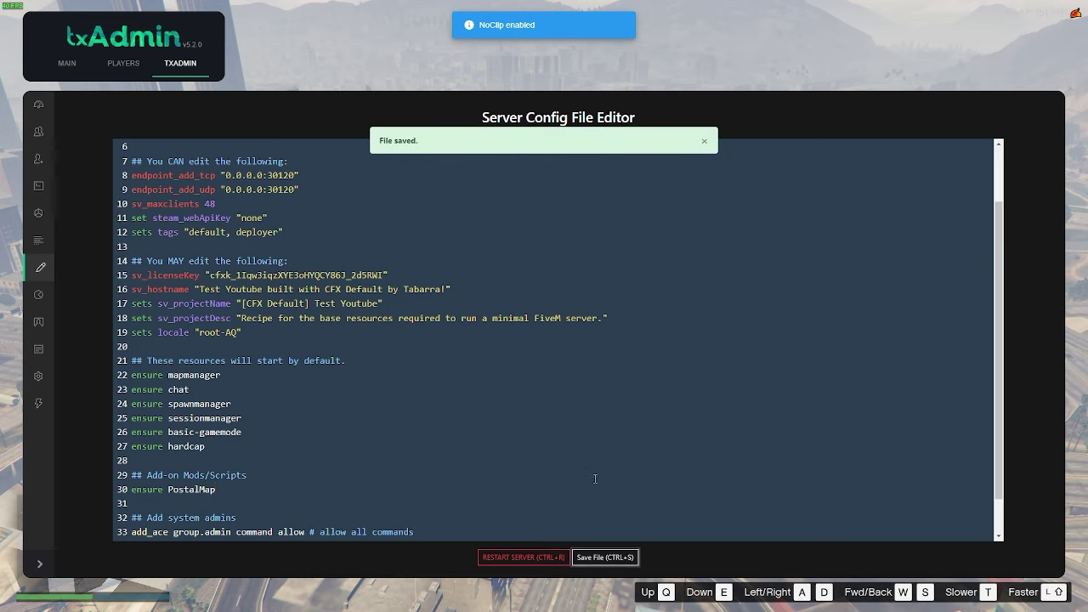
click(40, 219)
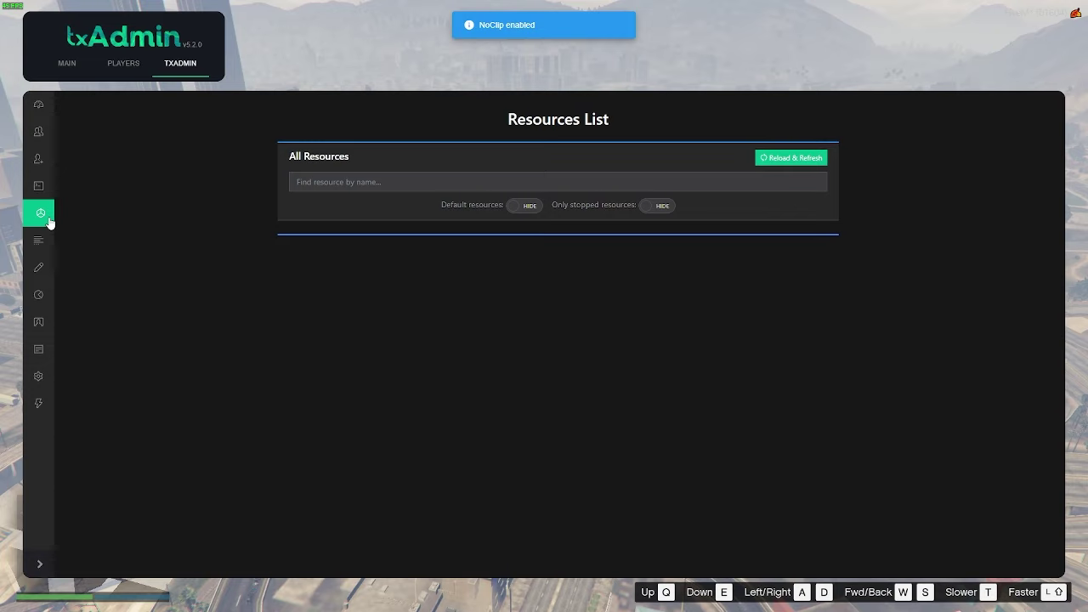
Reload the resource list, start PostalMap, and return to txAdmin's Main tab
click(787, 160)
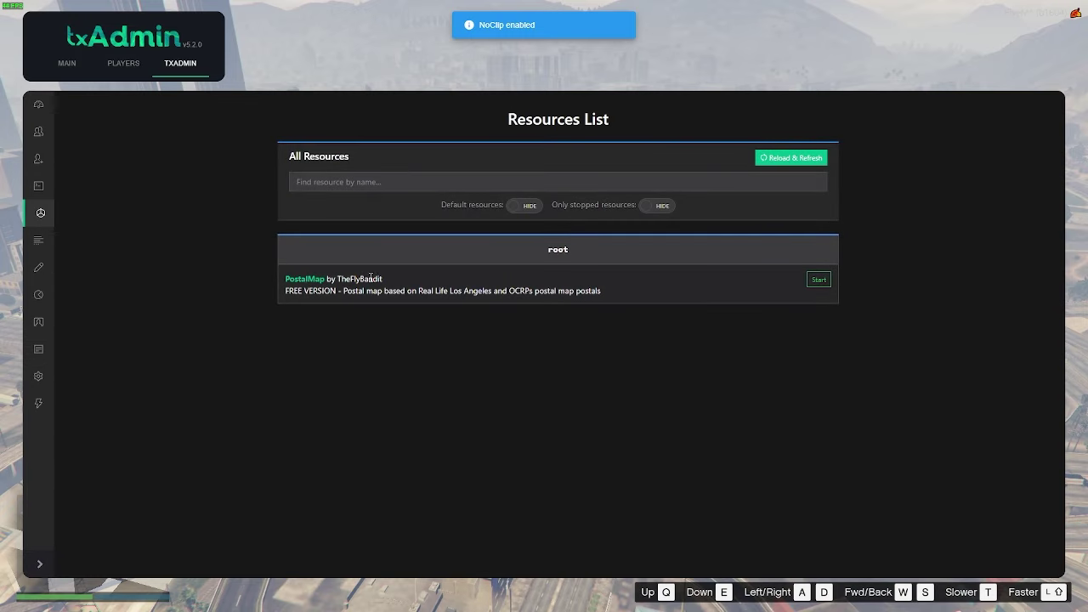
click(820, 283)
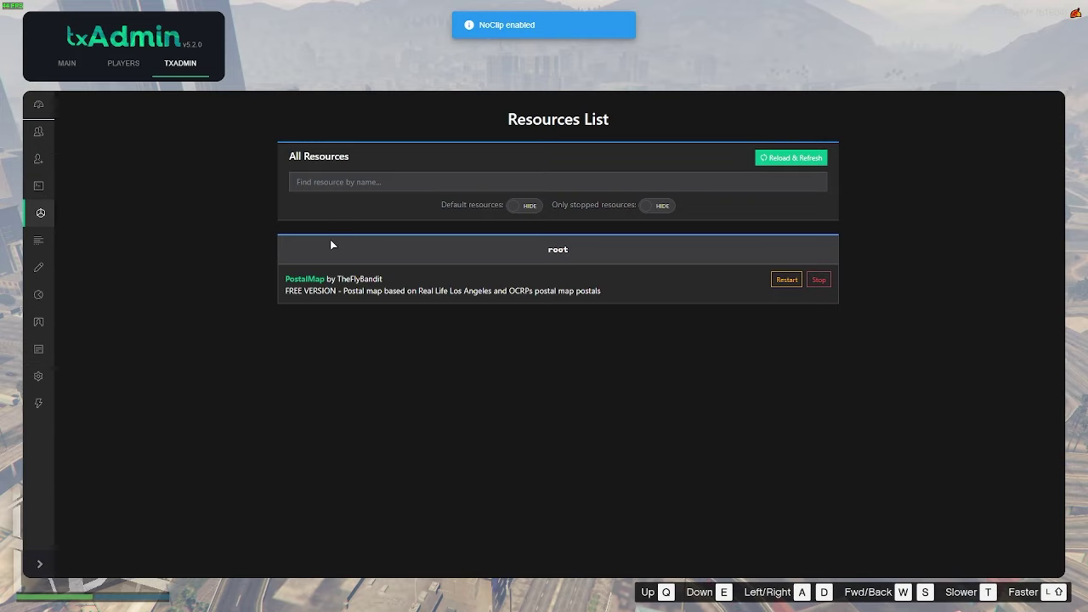
click(76, 73)
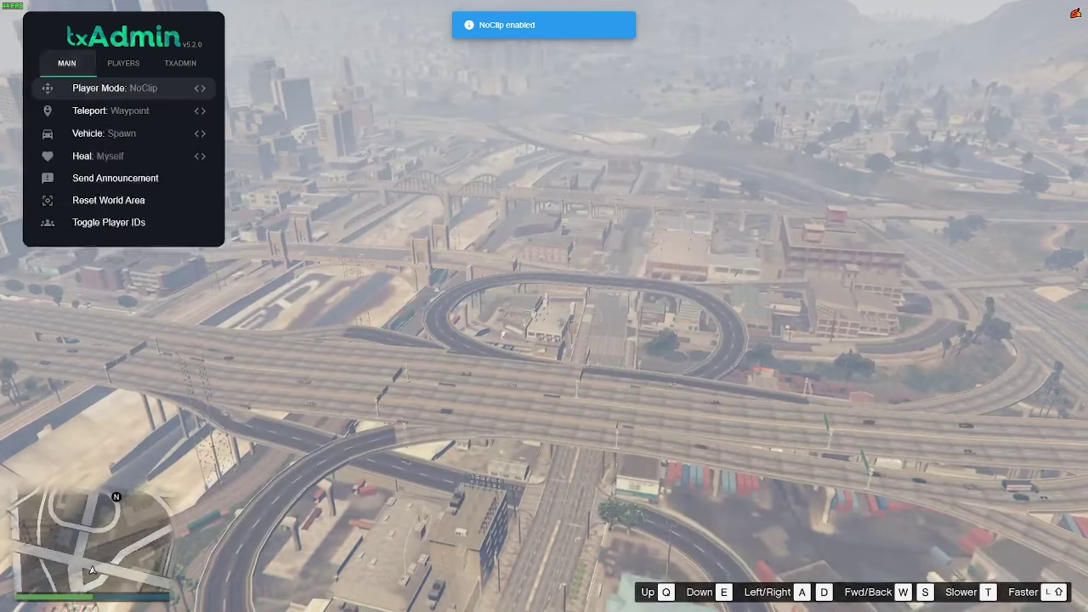
Close txAdmin and run 'restart PostalMap' in the F8 console
key(Escape)
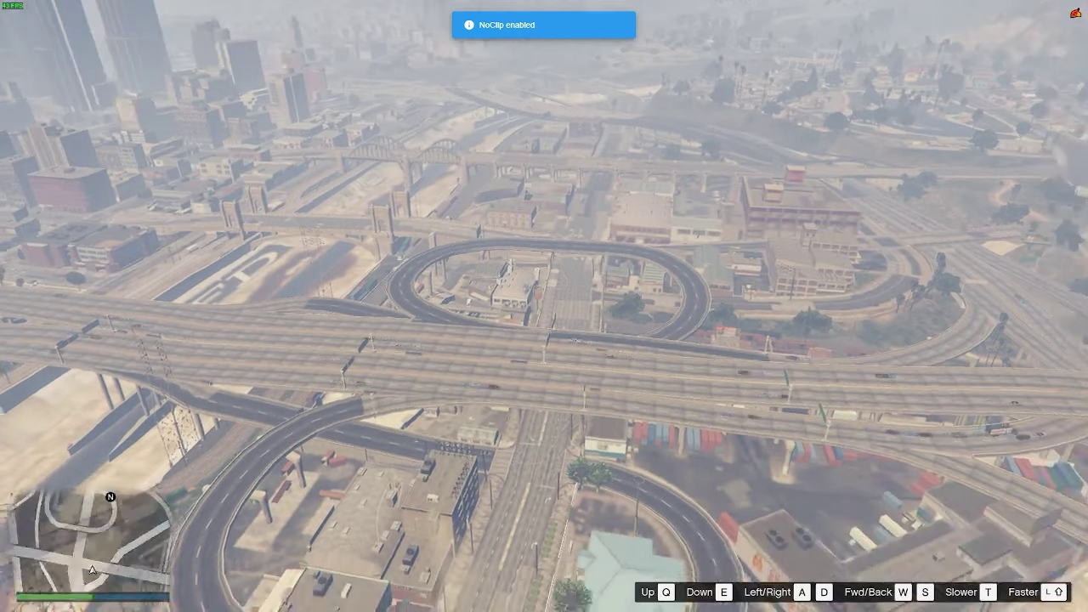
key(F8)
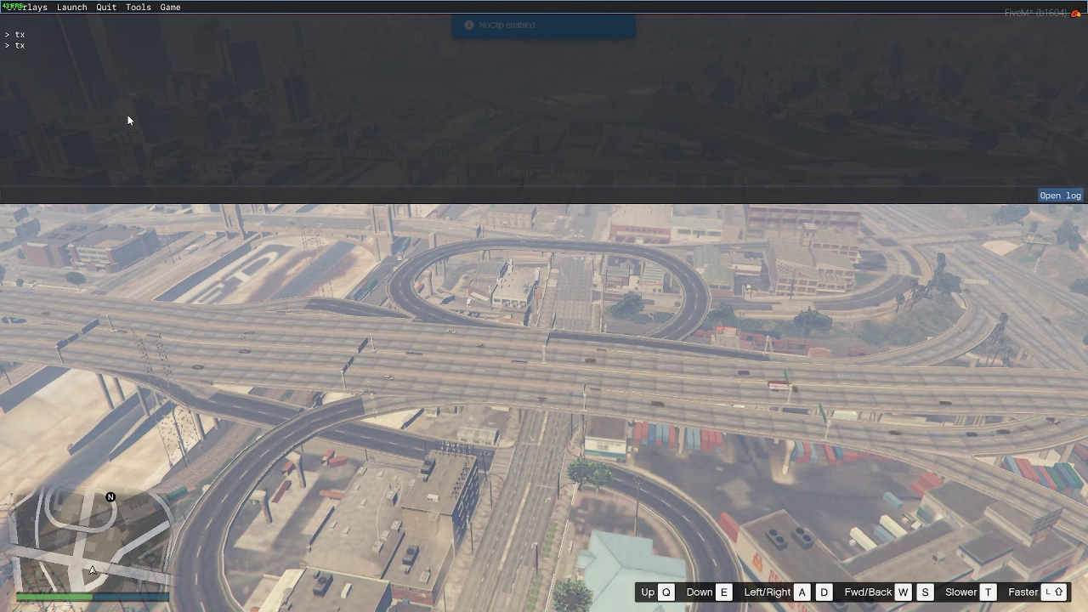
text(resta)
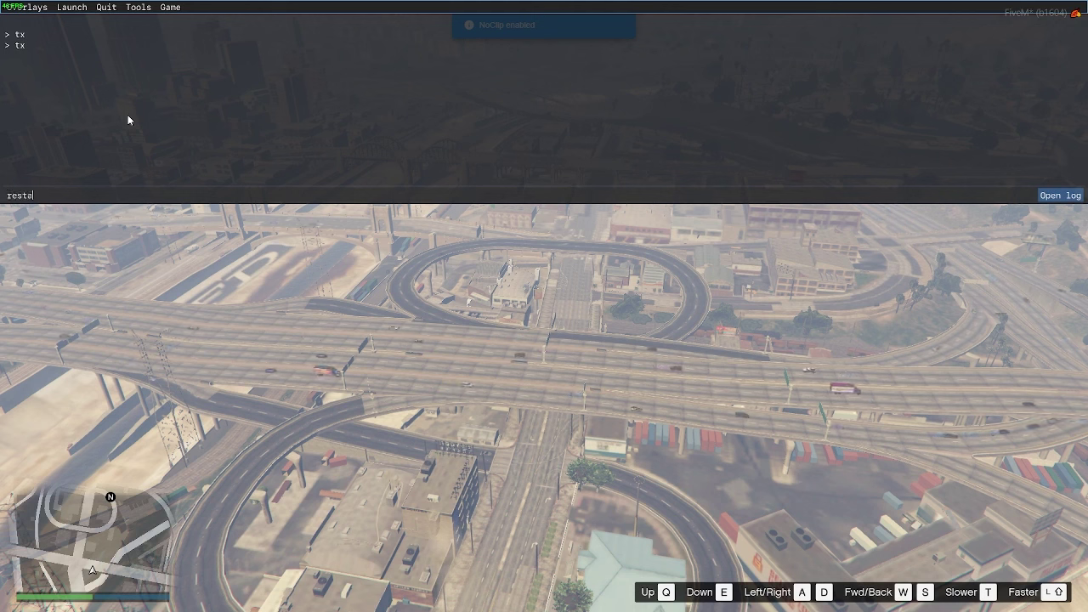
text(rt PostalMap)
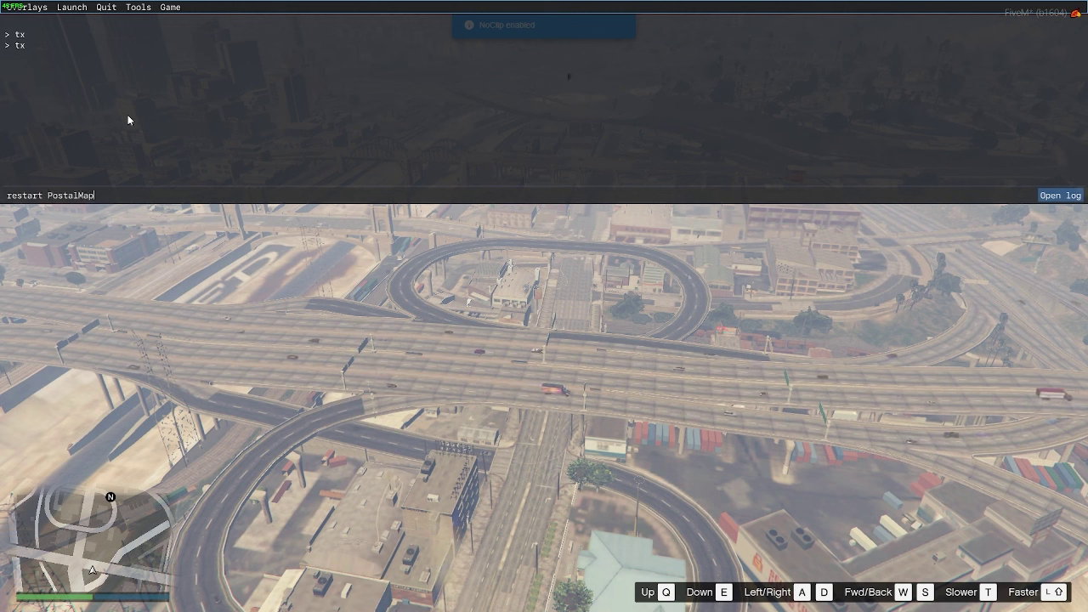
key(Return)
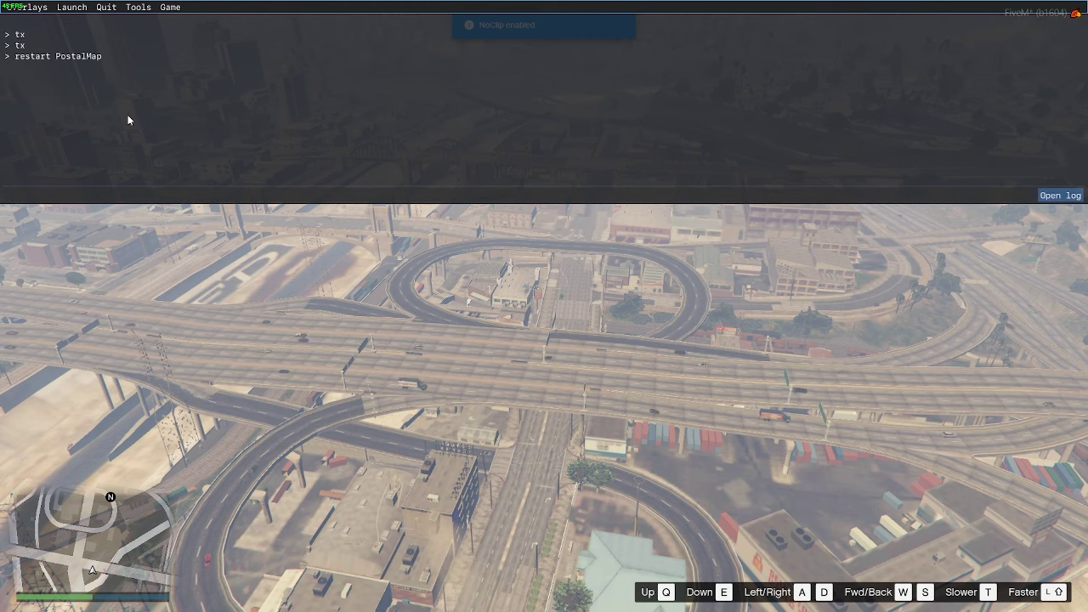
key(F8)
Run 'disconnect' in the F8 console to leave the Test Youtube server
key(e)
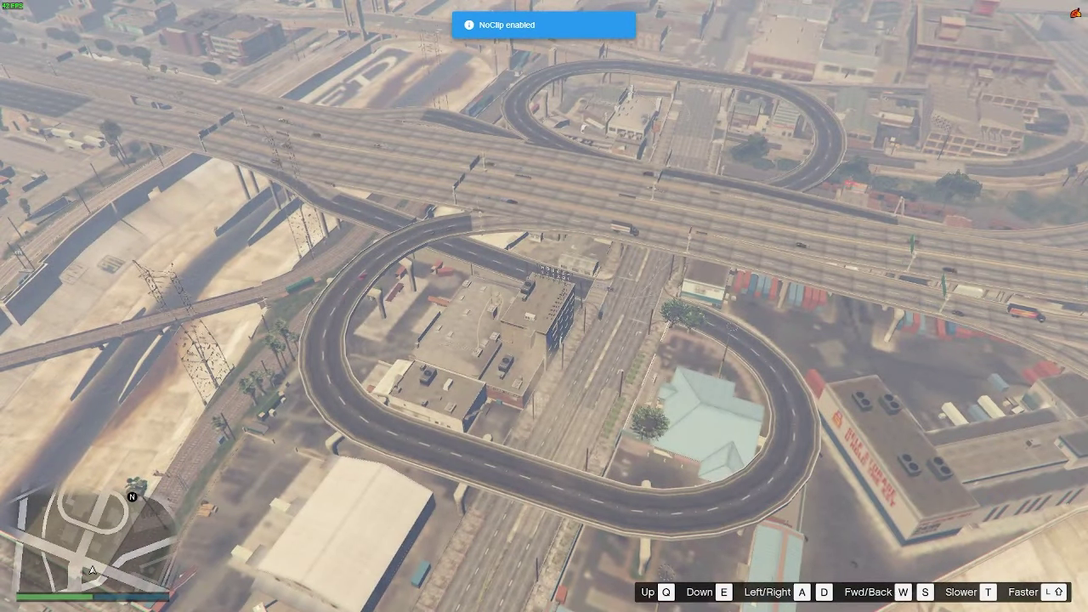
key(F8)
text(disconnect)
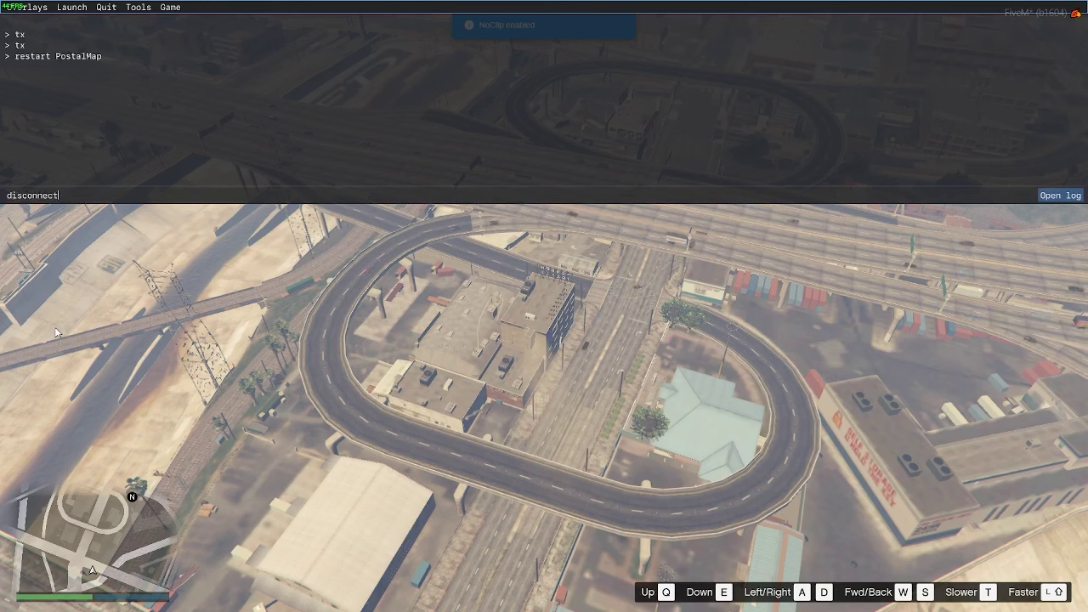
key(Return)
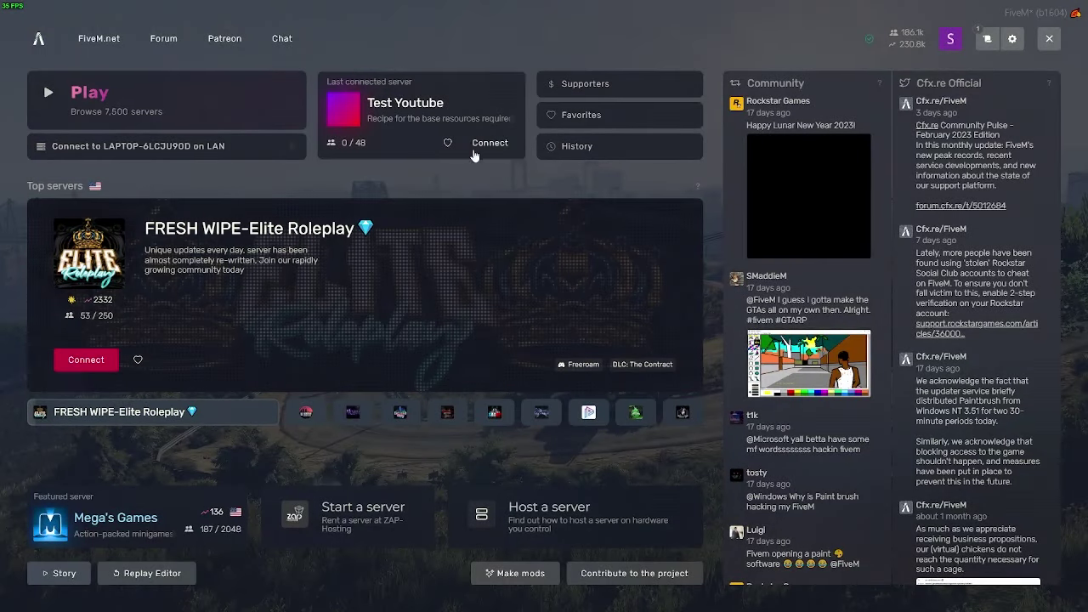
Start connecting to Test Youtube, cancel the pending connection, and leave the FiveM client
click(490, 142)
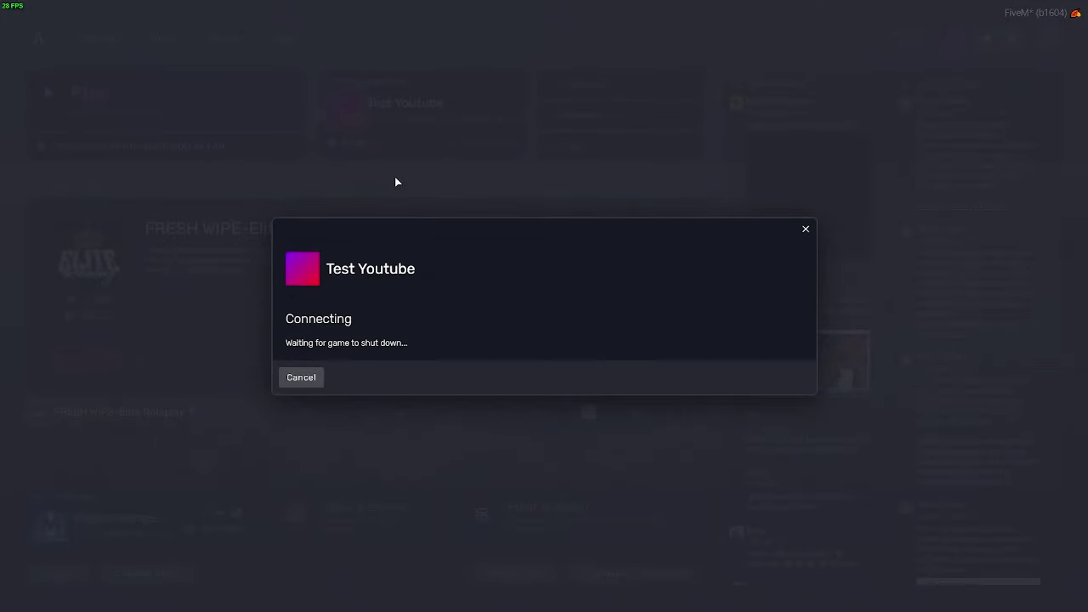
click(303, 377)
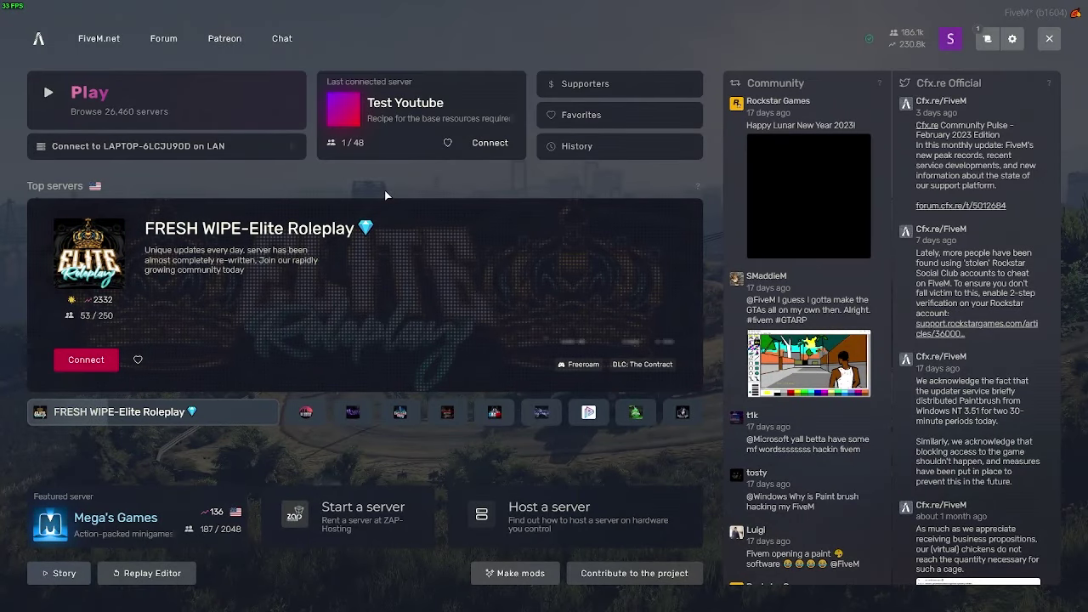
key(alt+Tab)
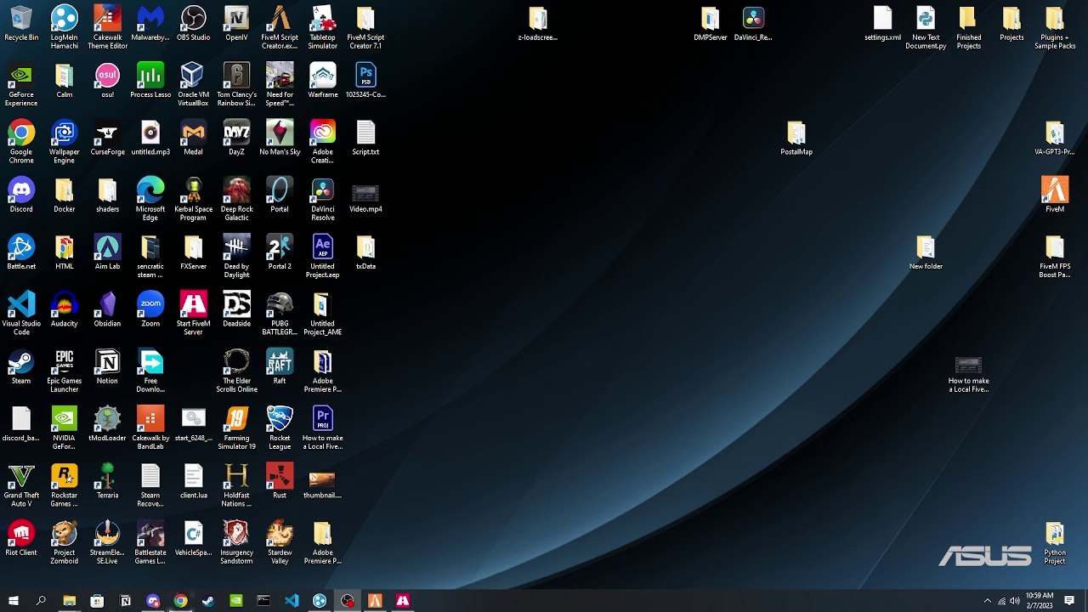
Restart the Test Youtube server from txAdmin's Server Control, confirm it, then minimize Chrome
click(180, 601)
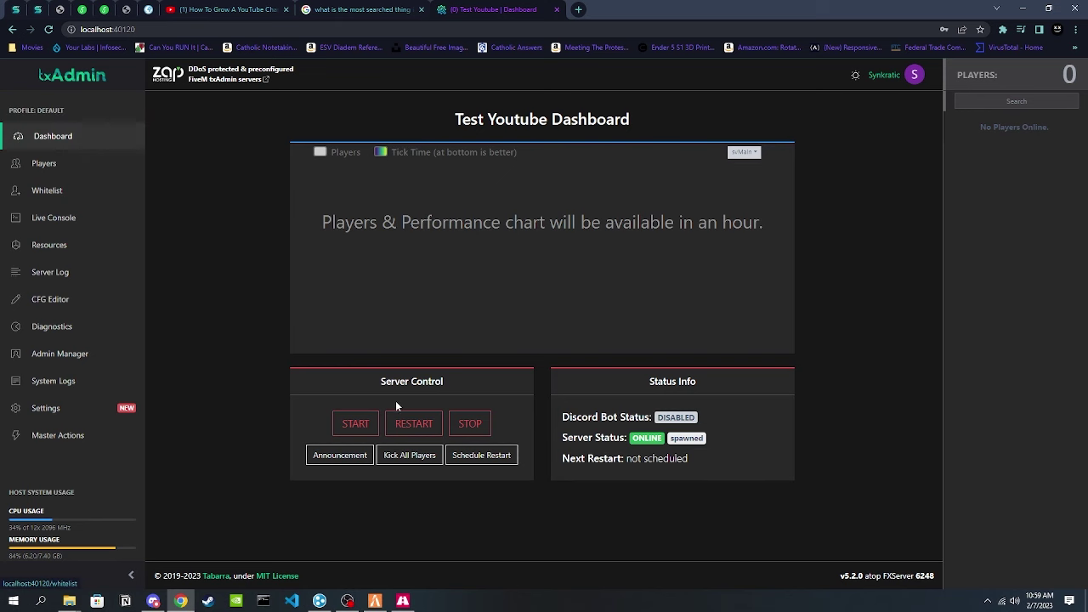
click(401, 433)
click(659, 349)
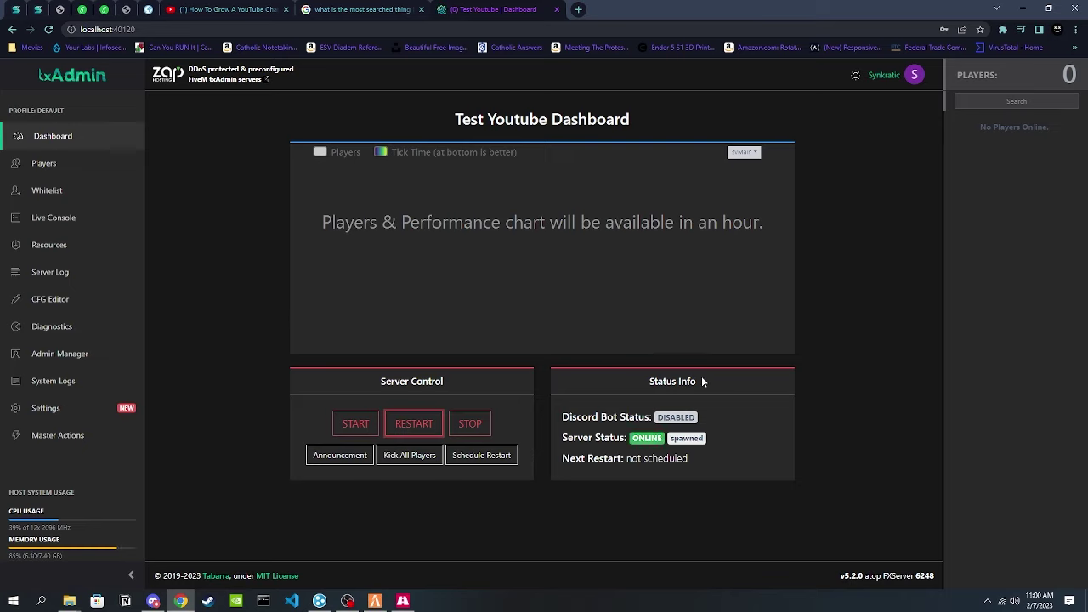
click(1024, 9)
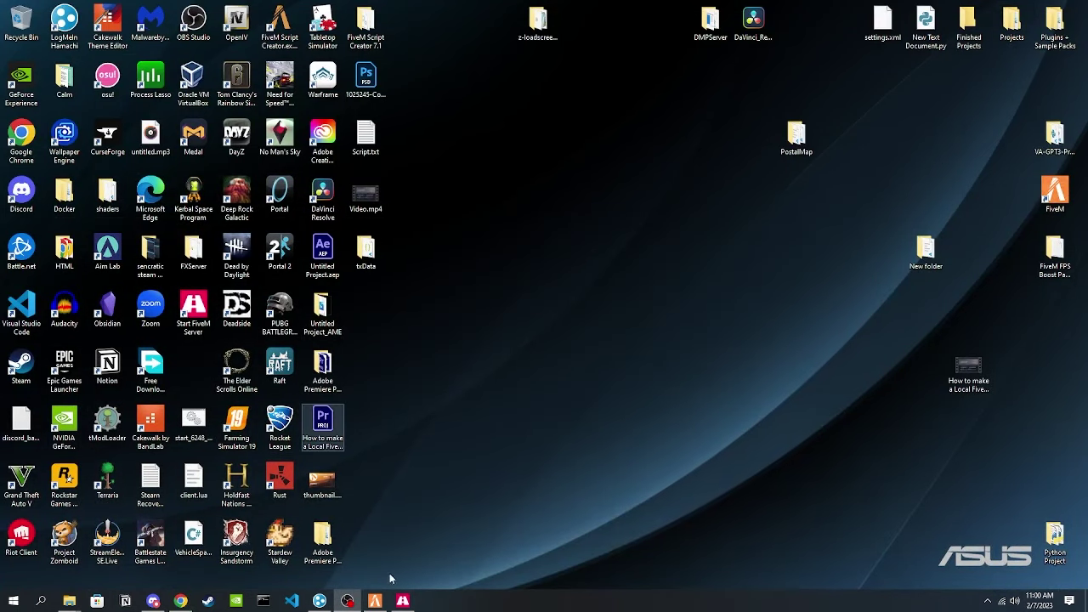
Rejoin the local server with 'connect localhost' from the F8 console
click(375, 601)
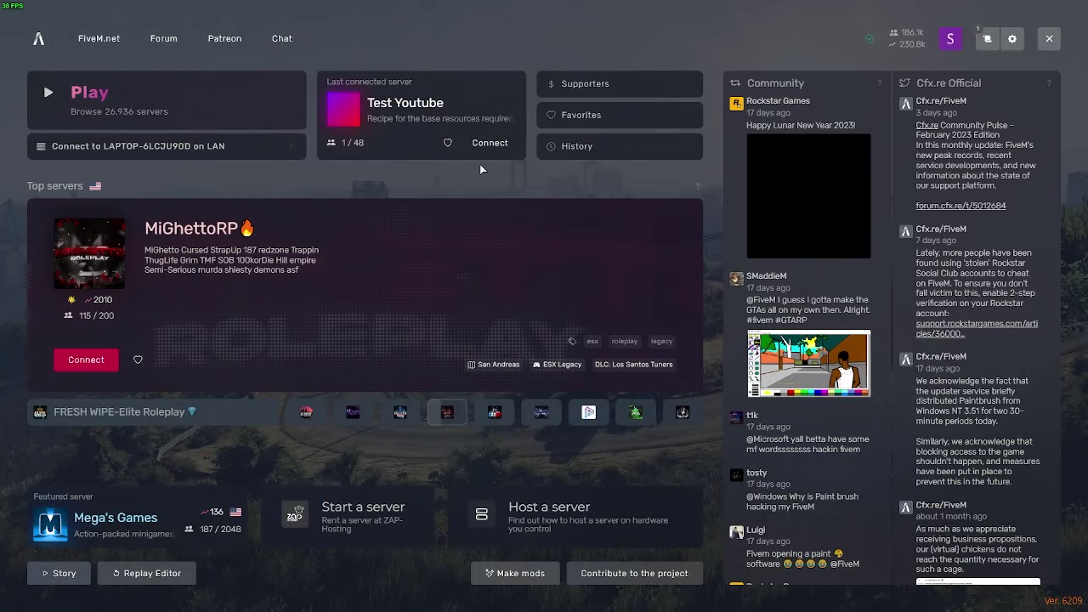
key(F8)
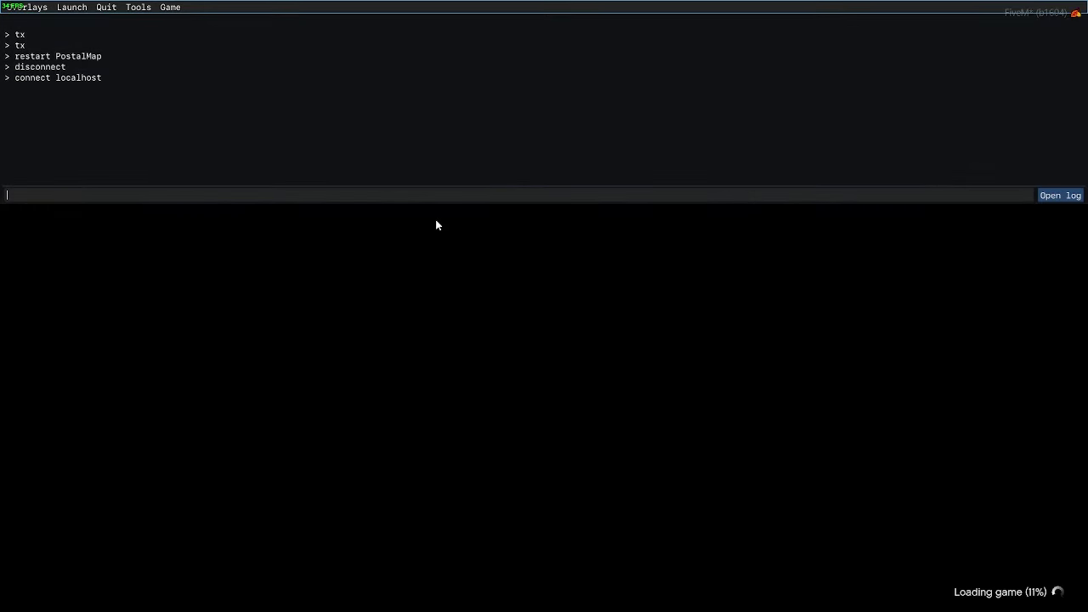
key(F8)
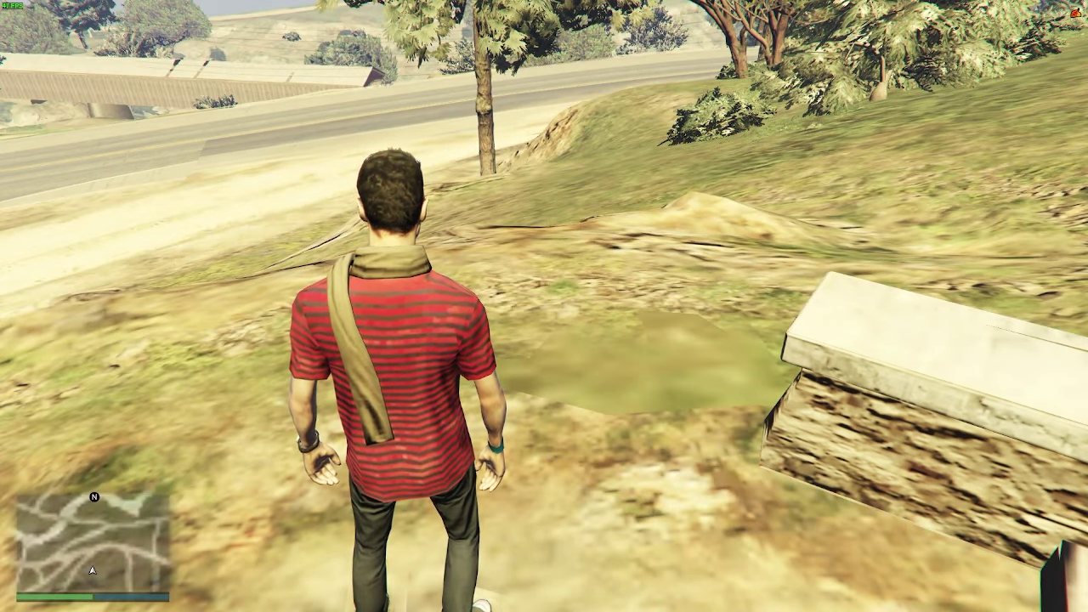
key(Escape)
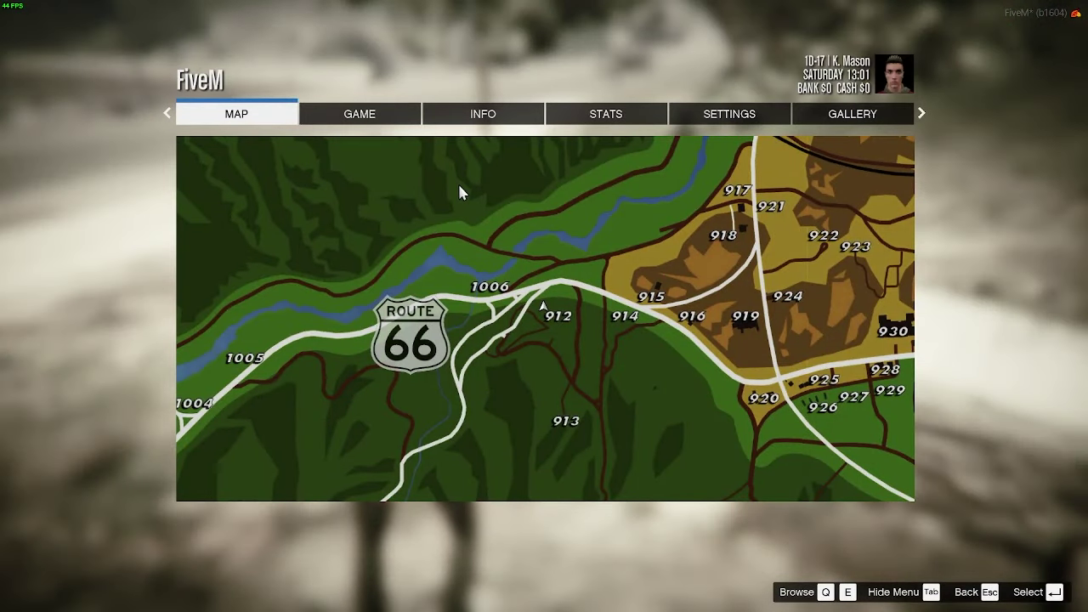
click(457, 181)
drag(457, 181, 505, 204)
scroll(501, 225, up, 5)
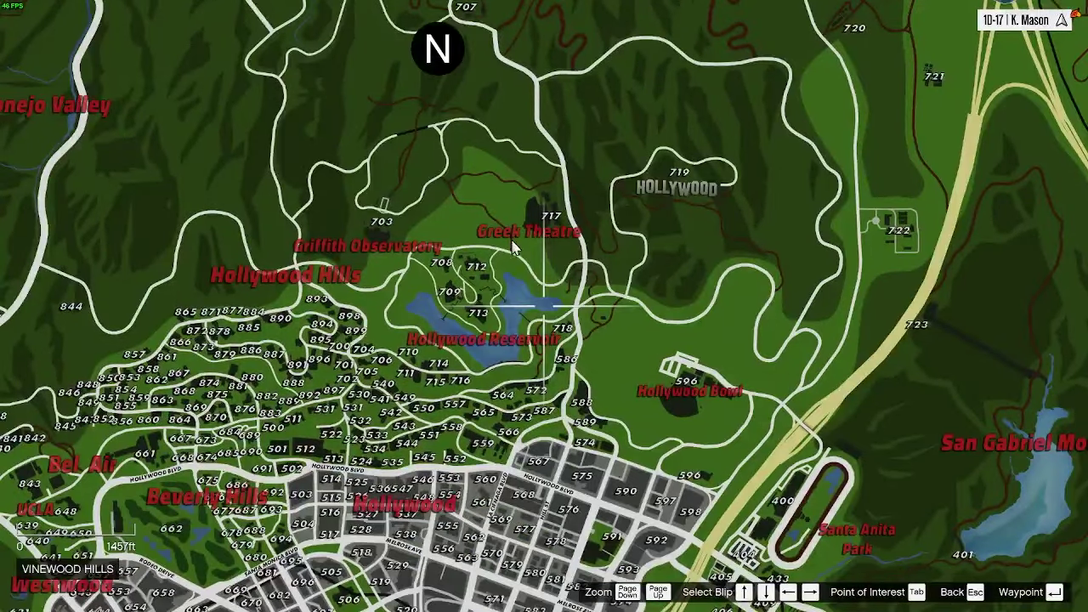
drag(513, 247, 612, 123)
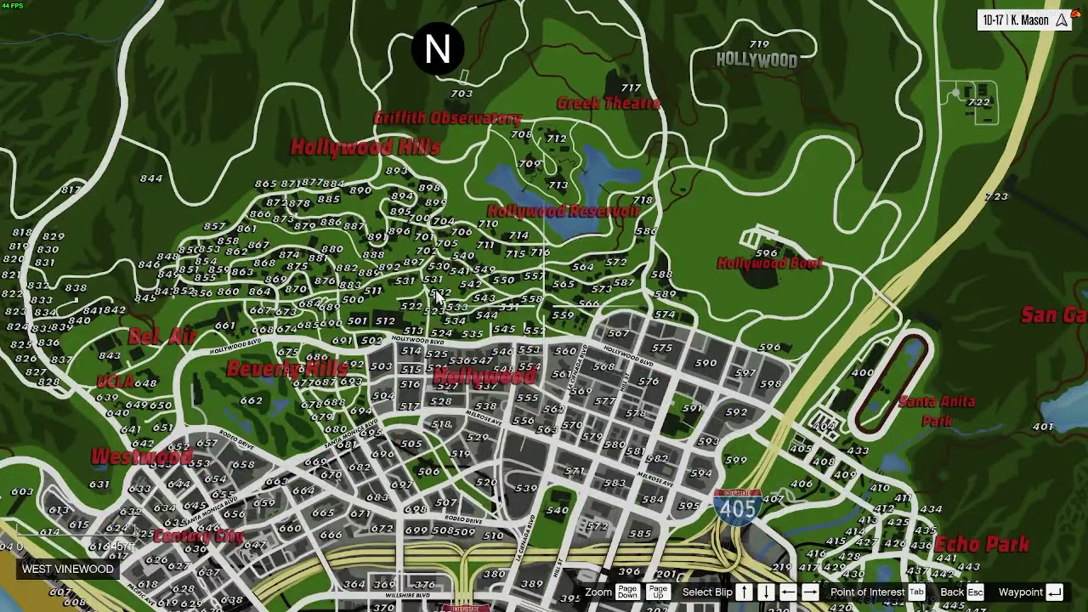
scroll(520, 283, down, 2)
scroll(520, 283, up, 5)
drag(521, 283, 444, 317)
key(Escape)
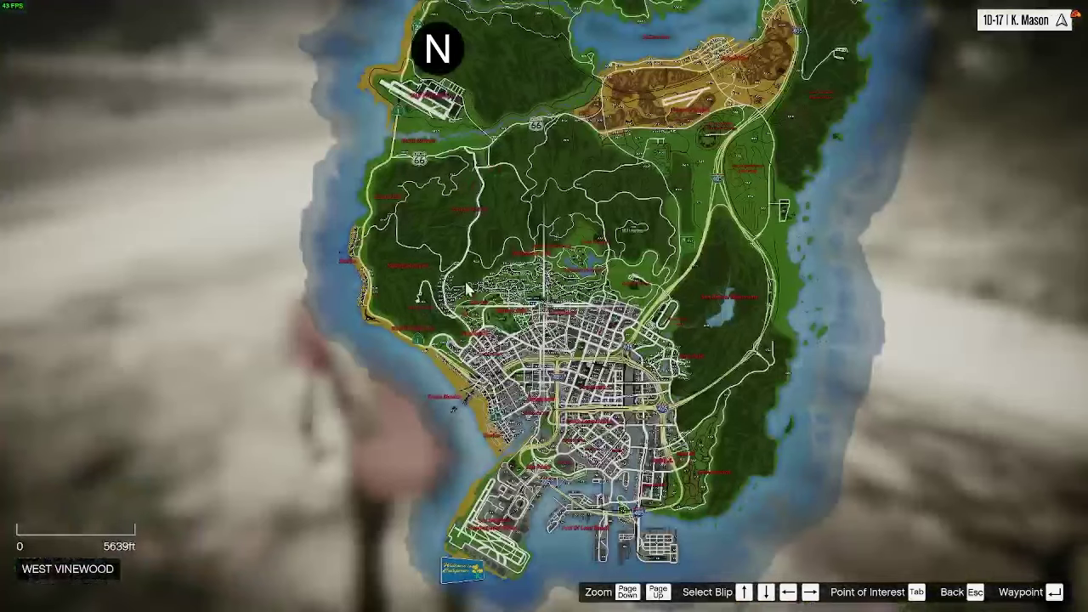
key(Escape)
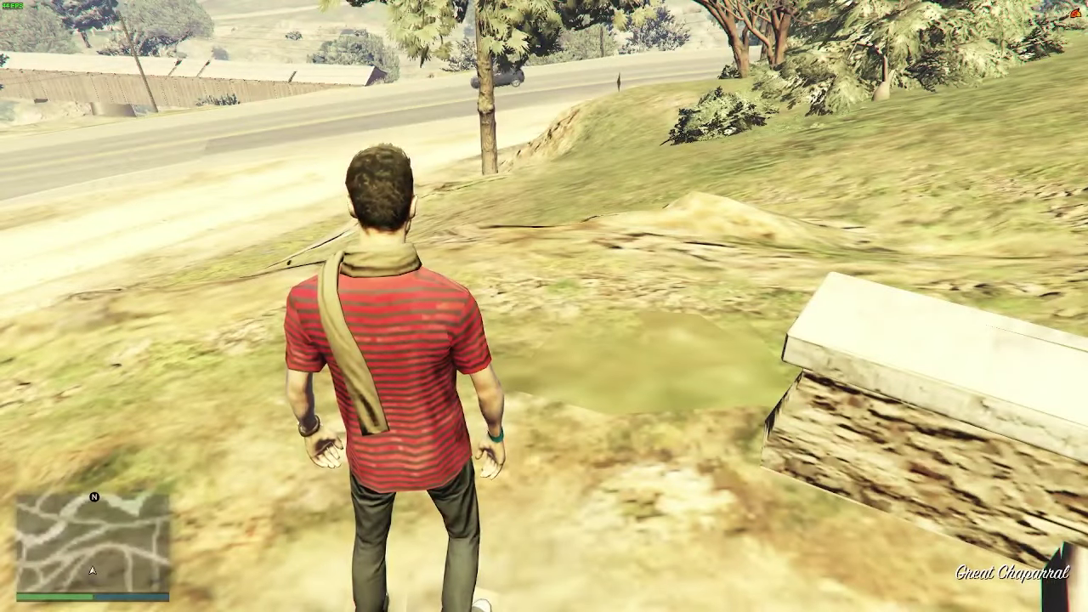
Run the character up the dirt path, over the hill crest, stopping by a tree
key(w)
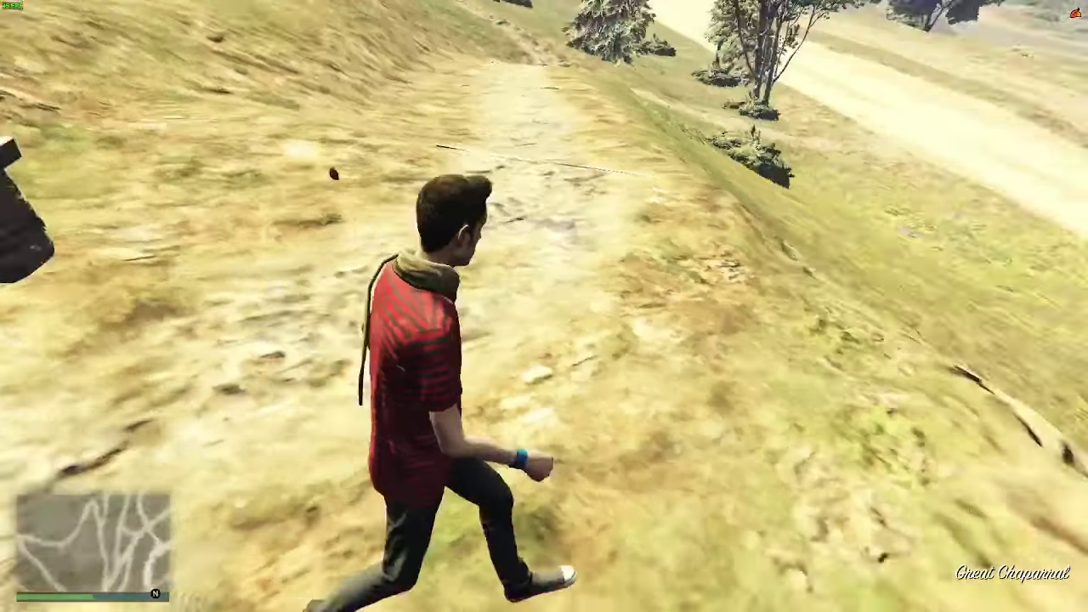
key(w)
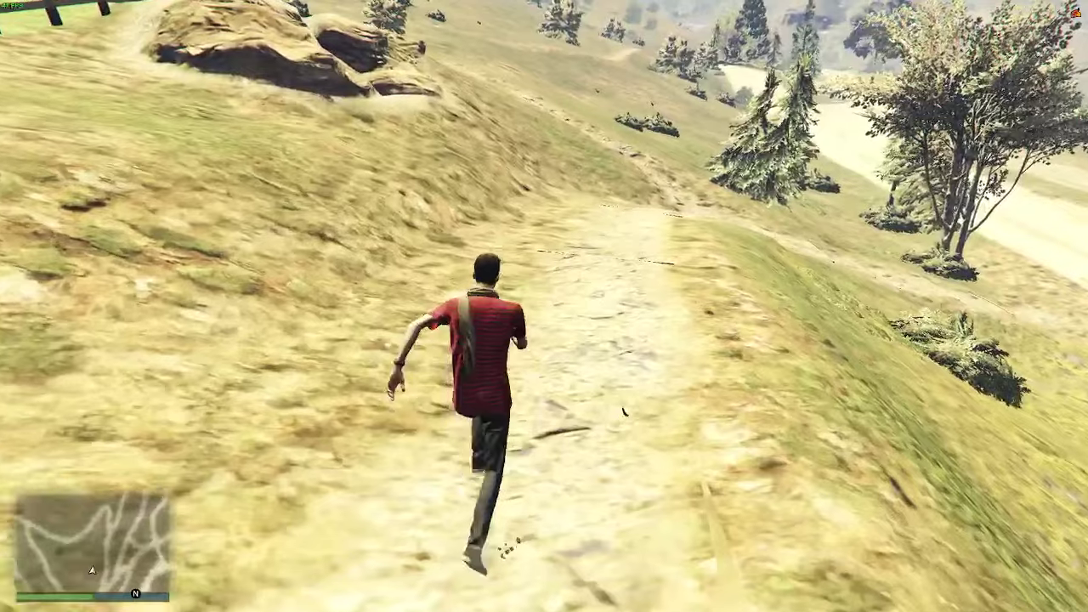
key(w)
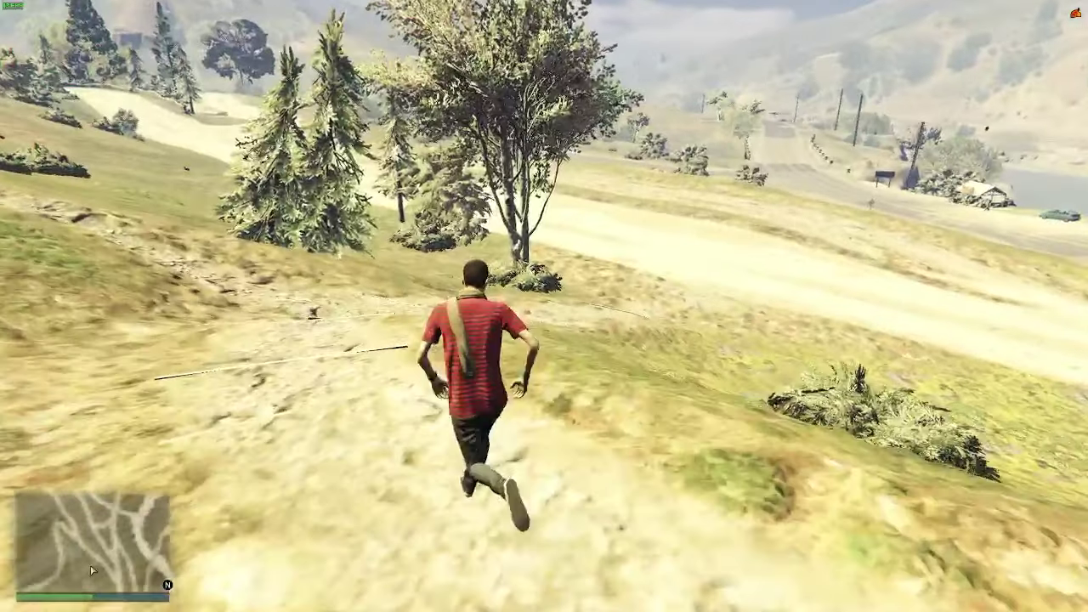
key(w)
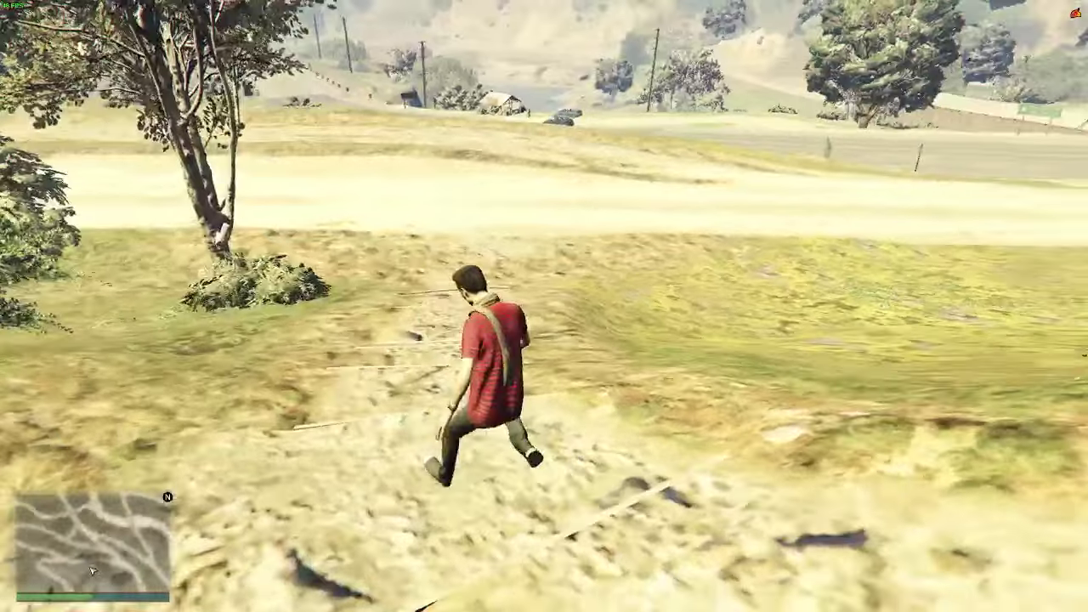
key(w)
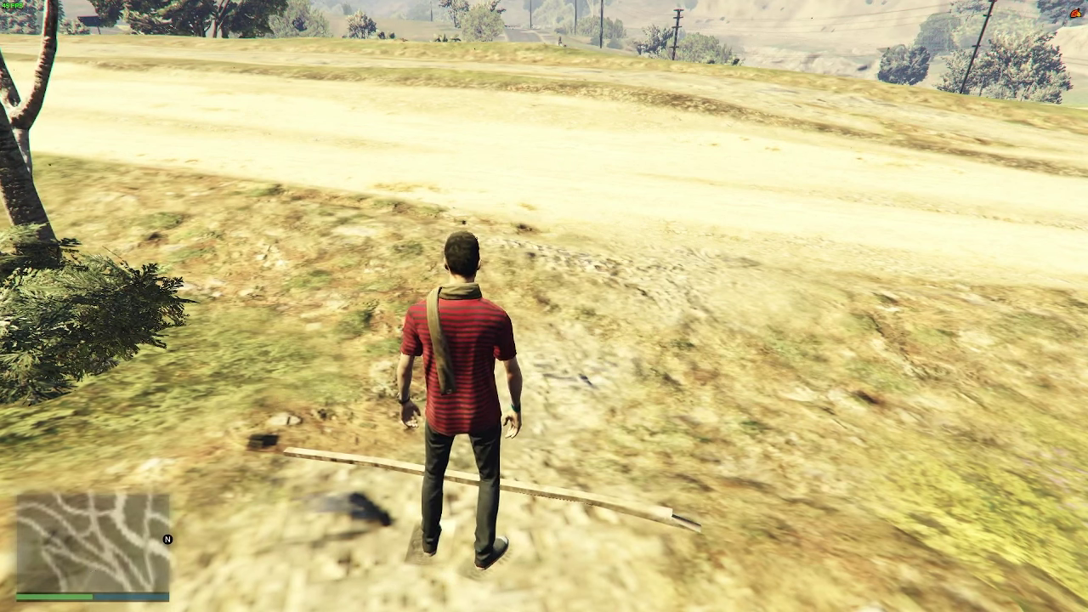
Open the full-screen pause map and pan it north toward Vinewood Hills
key(Escape)
key(Return)
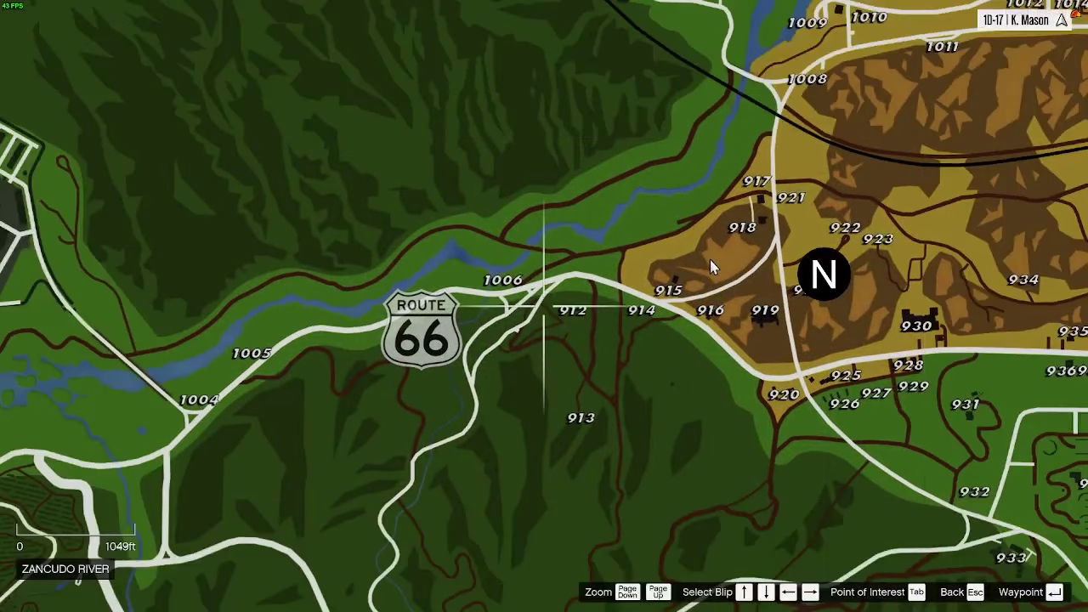
scroll(699, 267, down, 5)
drag(687, 317, 639, 196)
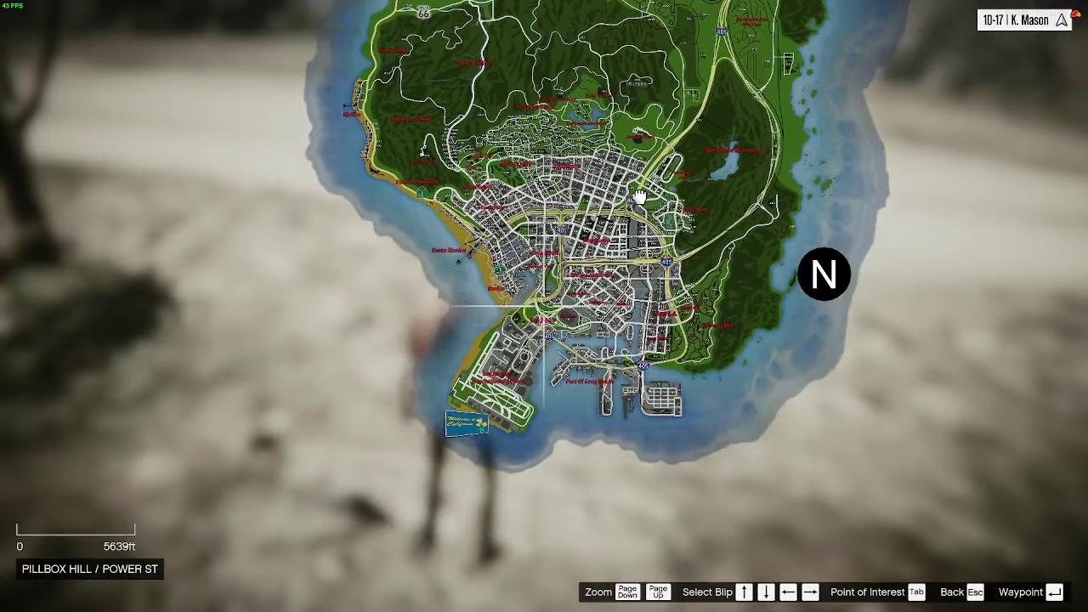
scroll(538, 244, up, 2)
key(w)
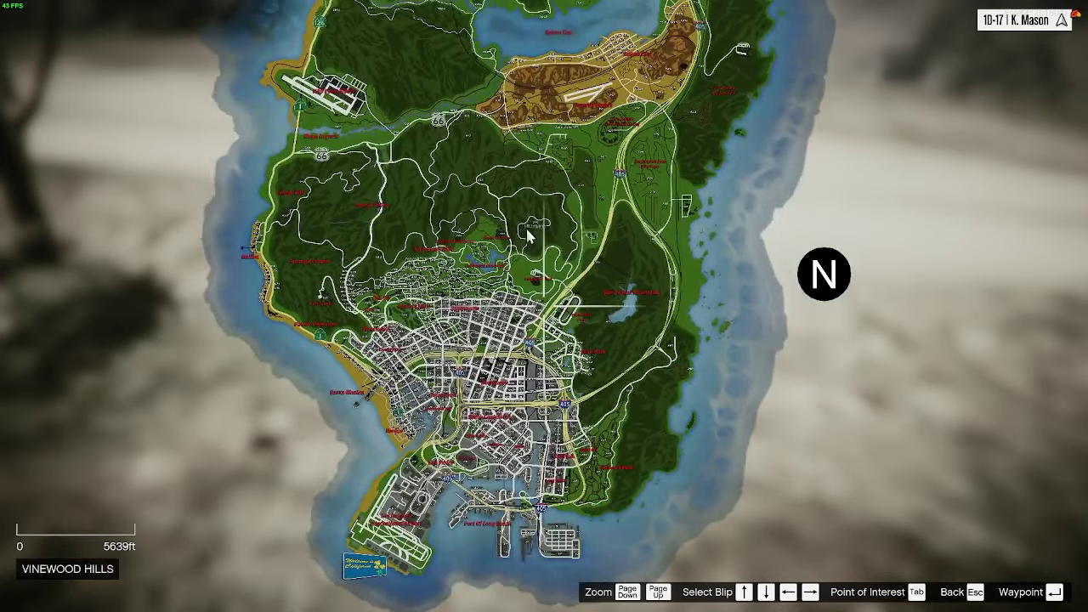